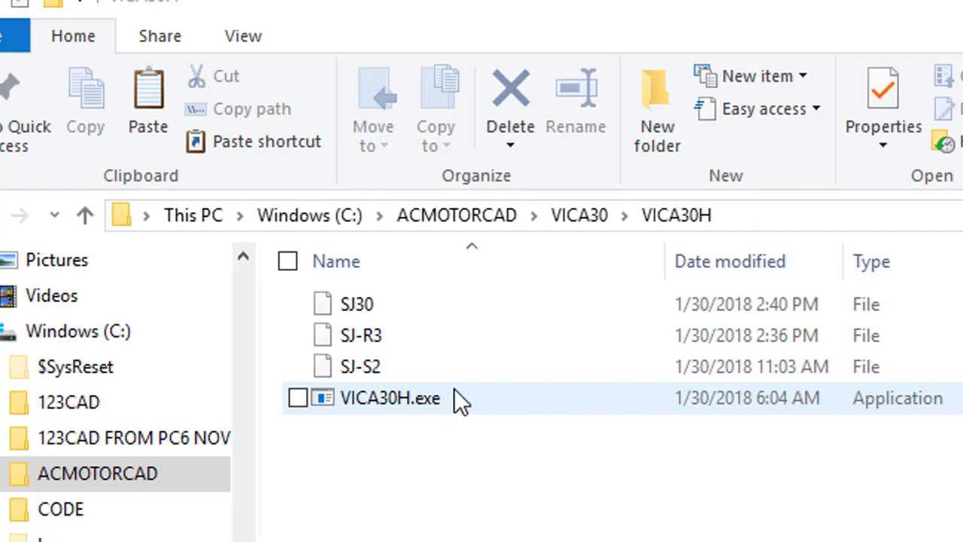
{"action": "right_click", "coordinate": [494, 393]}
{"action": "mouse_move", "coordinate": [448, 412]}
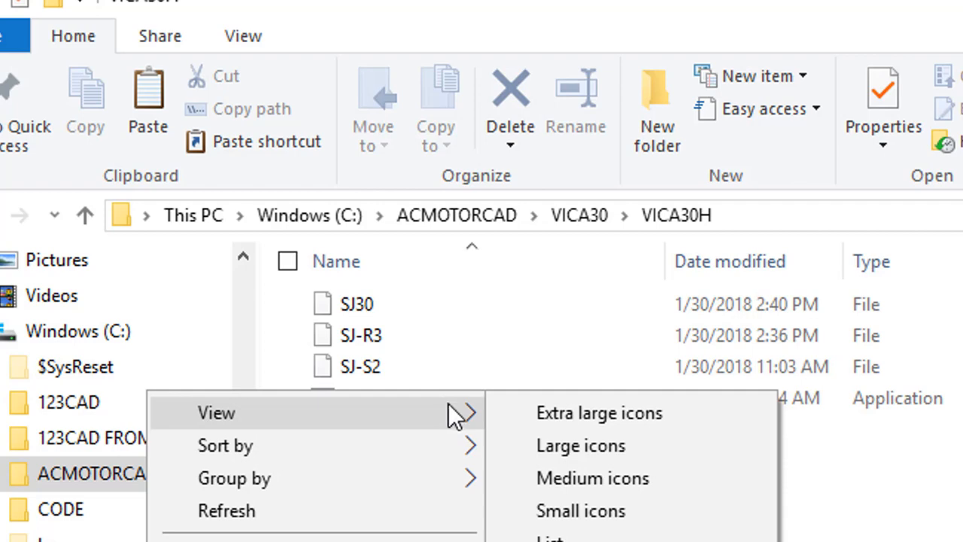
{"action": "left_click", "coordinate": [557, 541]}
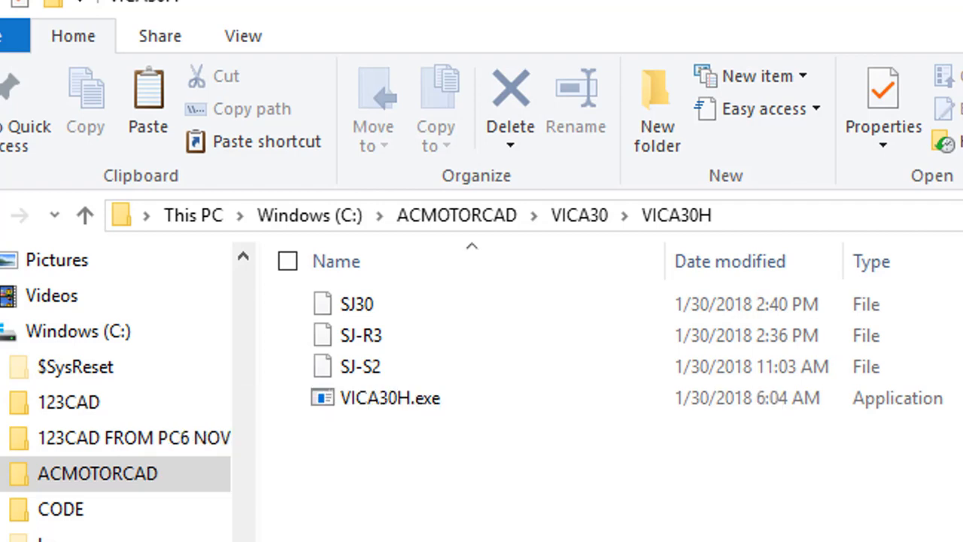
- Launch the VICA30H.exe program from the VICA30H folder
{"action": "left_click", "coordinate": [479, 411]}
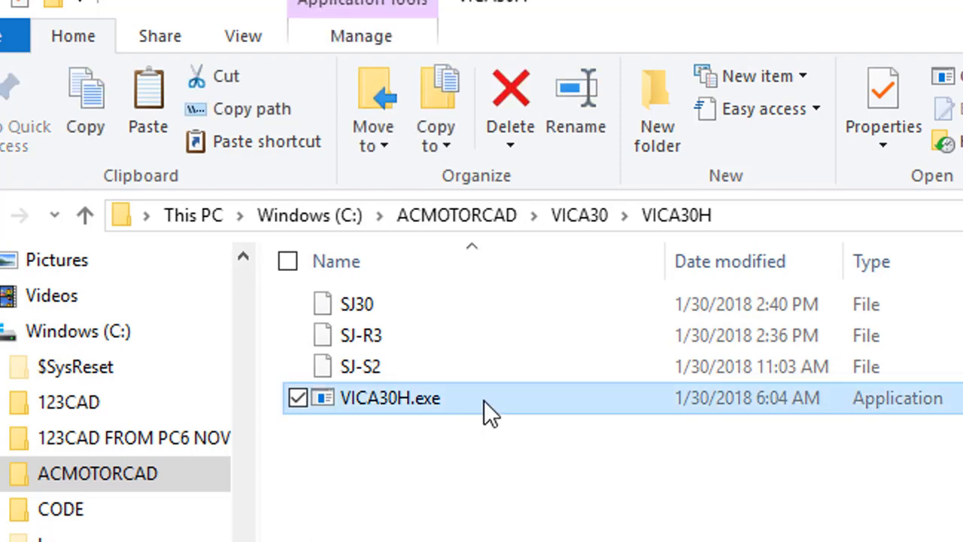
{"action": "right_click", "coordinate": [485, 399]}
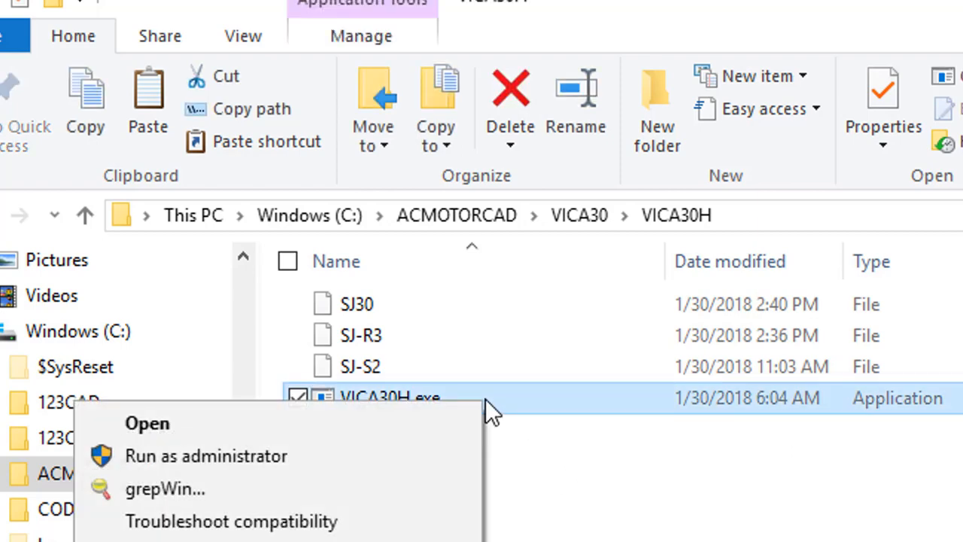
{"action": "left_click", "coordinate": [441, 423]}
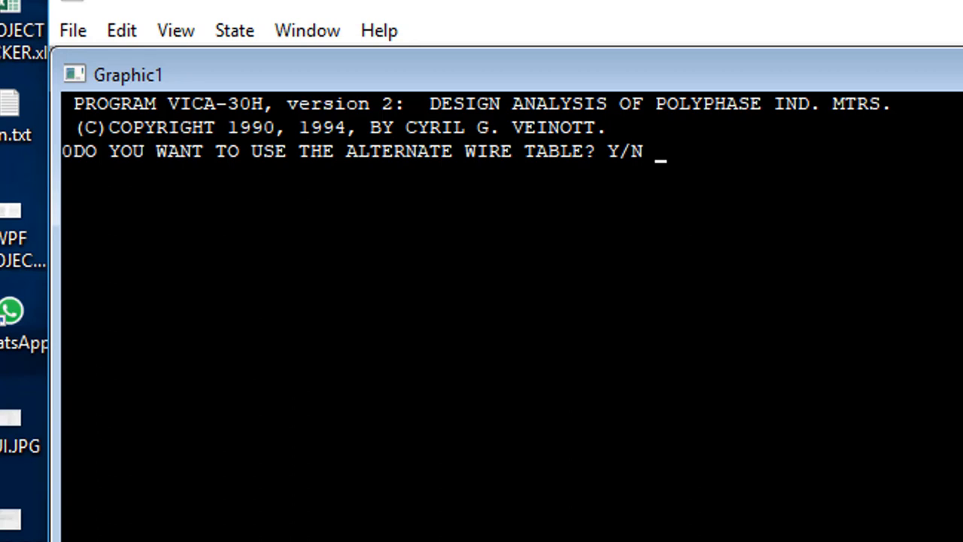
- Decline the alternate wire table and have the inputs read from the file SJ30
{"action": "type", "text": "N"}
{"action": "key", "text": "Return"}
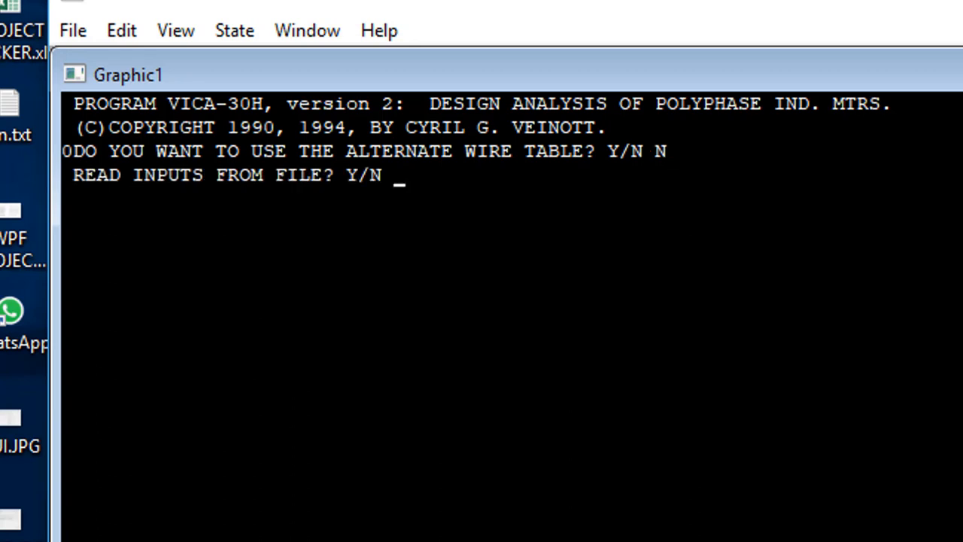
{"action": "type", "text": "Y"}
{"action": "key", "text": "Return"}
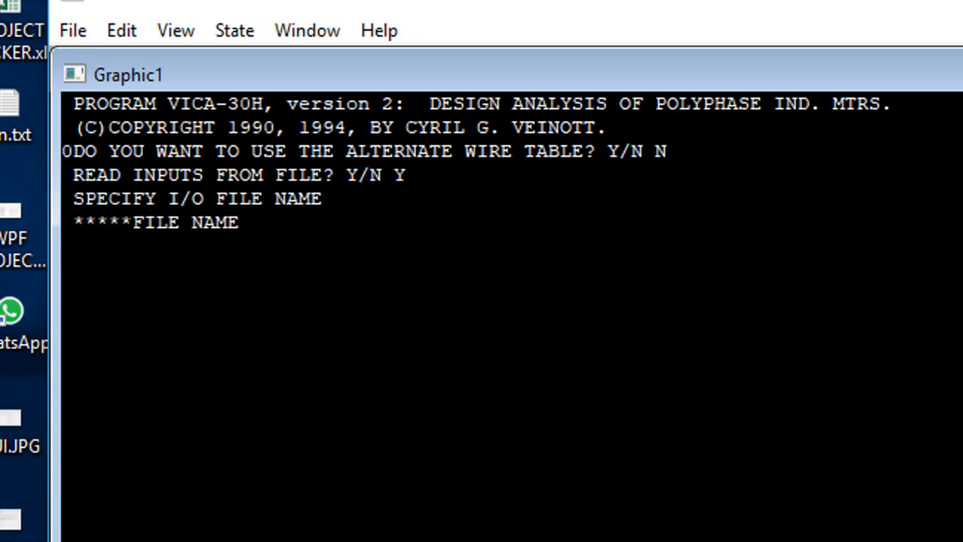
{"action": "type", "text": "SJ30"}
{"action": "key", "text": "Return"}
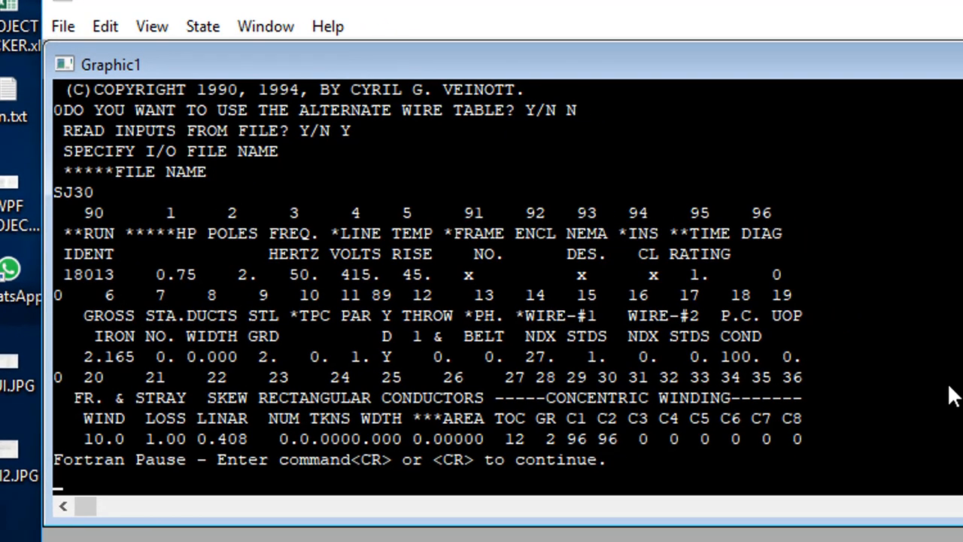
- Page through the loaded motor inputs, accept them all as OK and decline saving them
{"action": "key", "text": "Return"}
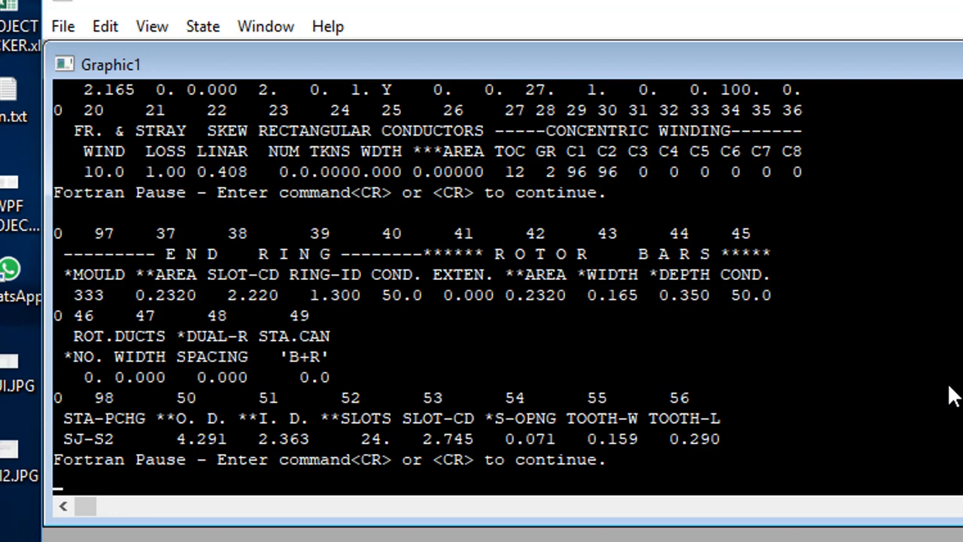
{"action": "key", "text": "Return"}
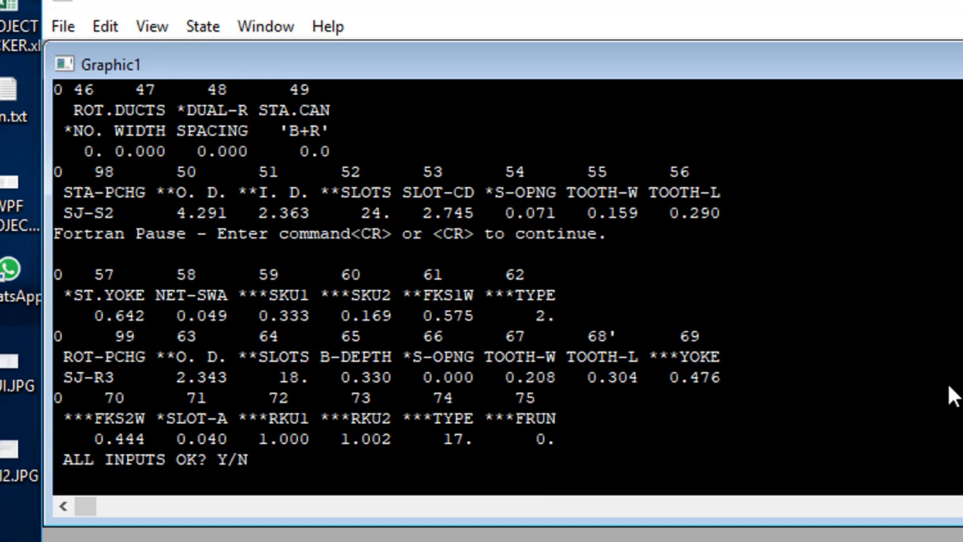
{"action": "type", "text": "Y"}
{"action": "key", "text": "Return"}
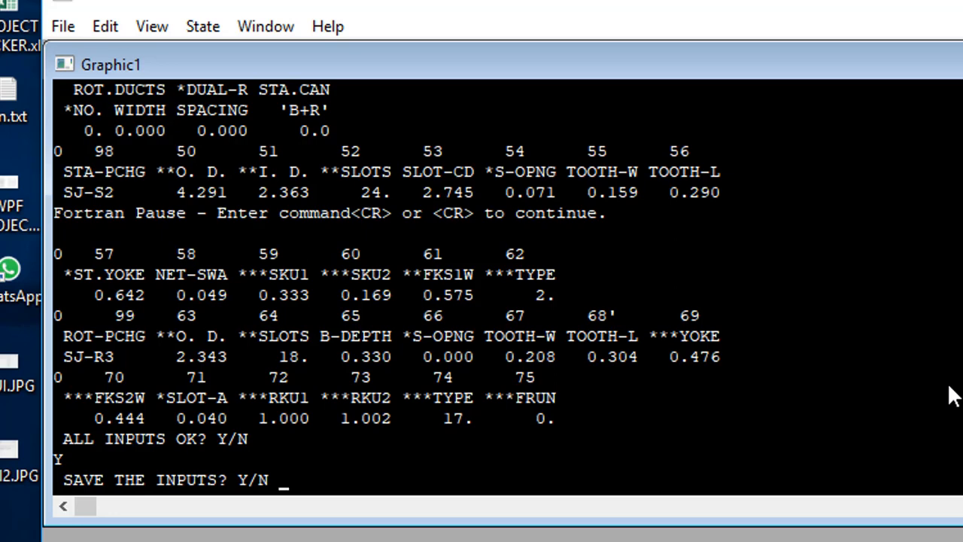
{"action": "type", "text": "N"}
{"action": "key", "text": "Return"}
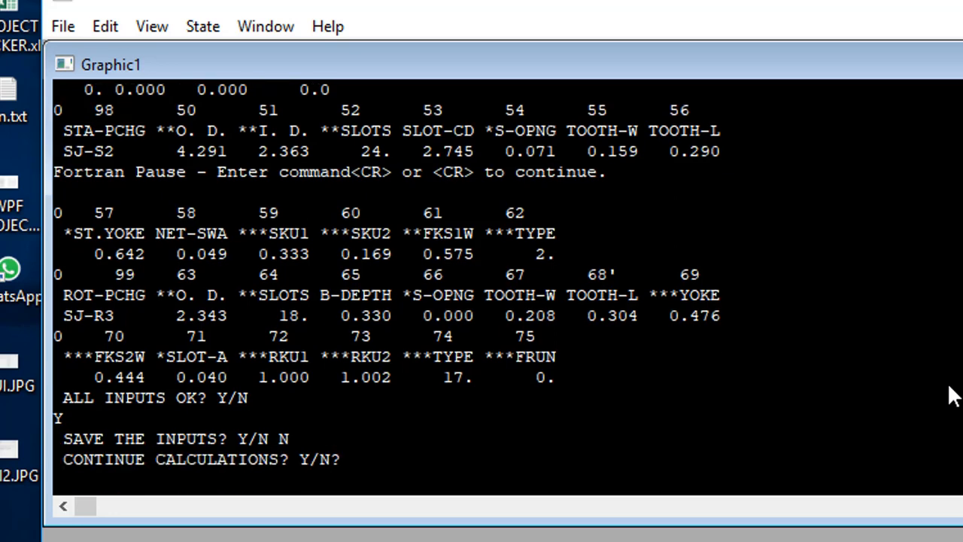
- Continue the calculations with output on screen, page through the results and write the performance data to files
{"action": "type", "text": "Y"}
{"action": "key", "text": "Return"}
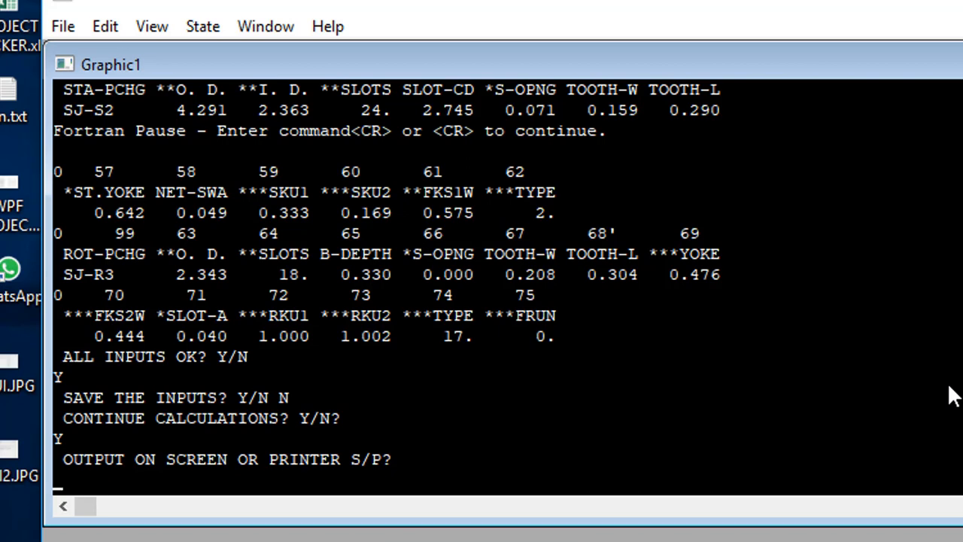
{"action": "type", "text": "S"}
{"action": "key", "text": "Return"}
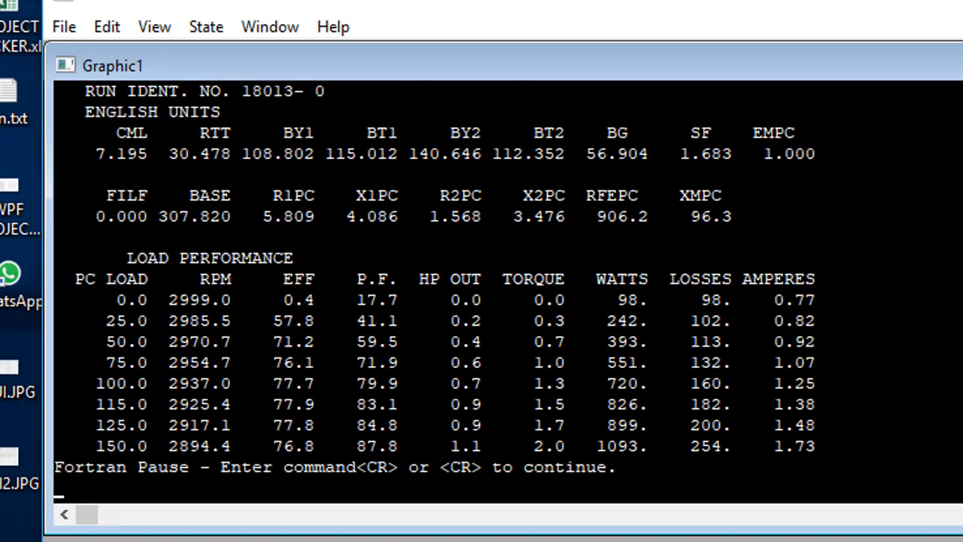
{"action": "key", "text": "Return"}
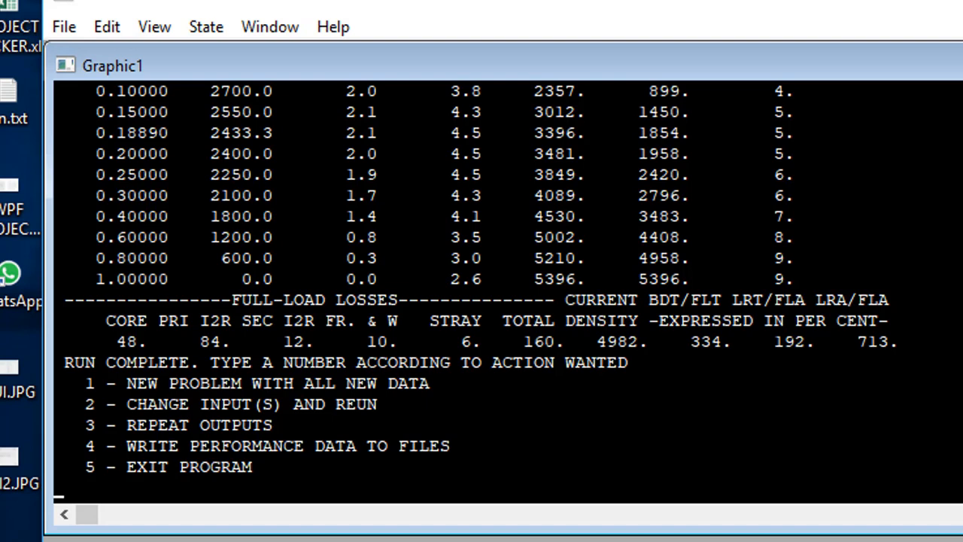
{"action": "type", "text": "4"}
{"action": "key", "text": "Return"}
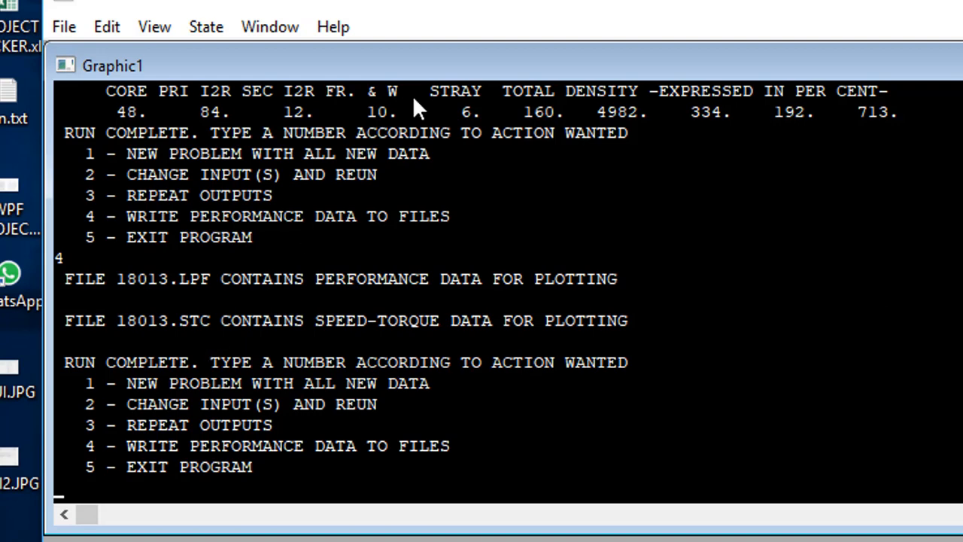
- Switch to File Explorer and open the VICA30LPT2 file in Notepad
{"action": "key", "text": "alt+Tab"}
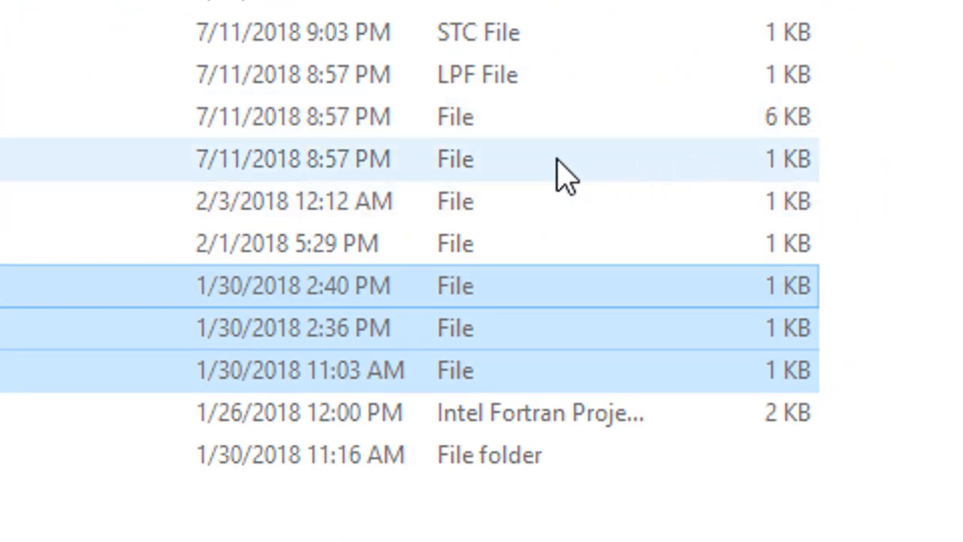
{"action": "left_click", "coordinate": [561, 172]}
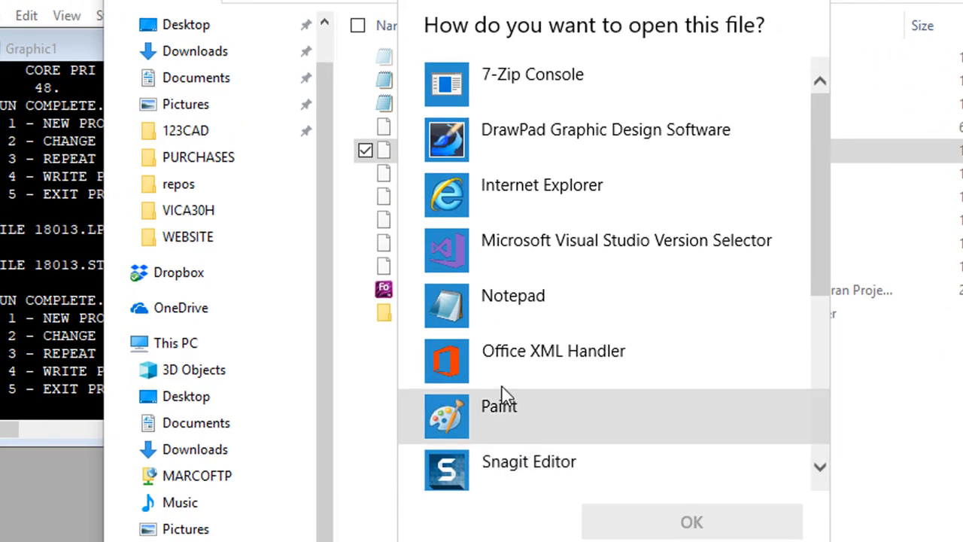
{"action": "left_click", "coordinate": [516, 302]}
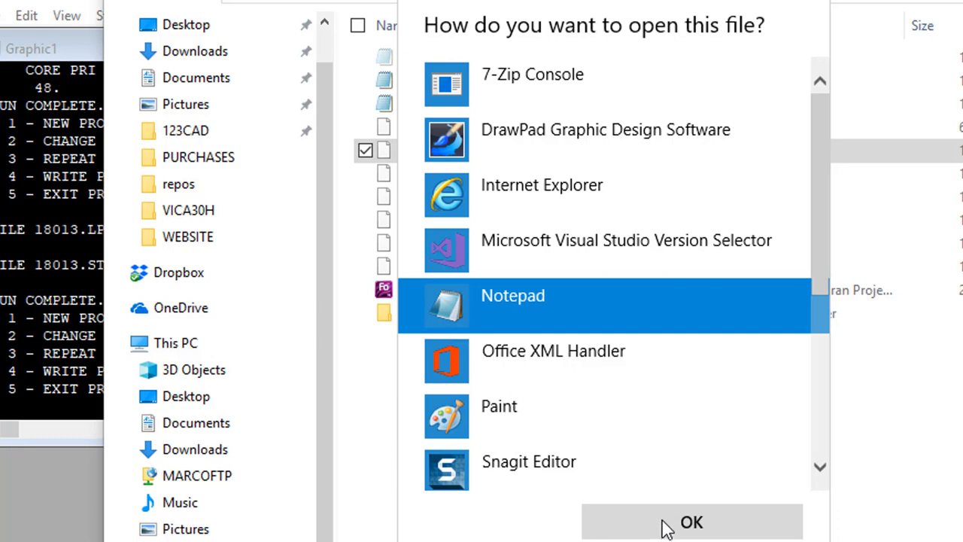
{"action": "left_click", "coordinate": [665, 526]}
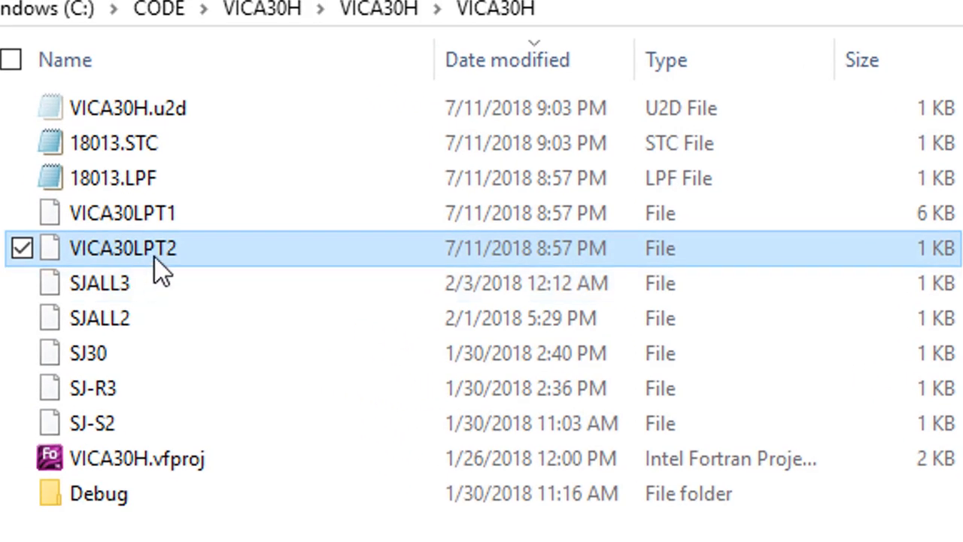
- Open the VICA30LPT1 report in Notepad, then move and enlarge its window for reading
{"action": "left_click", "coordinate": [189, 213]}
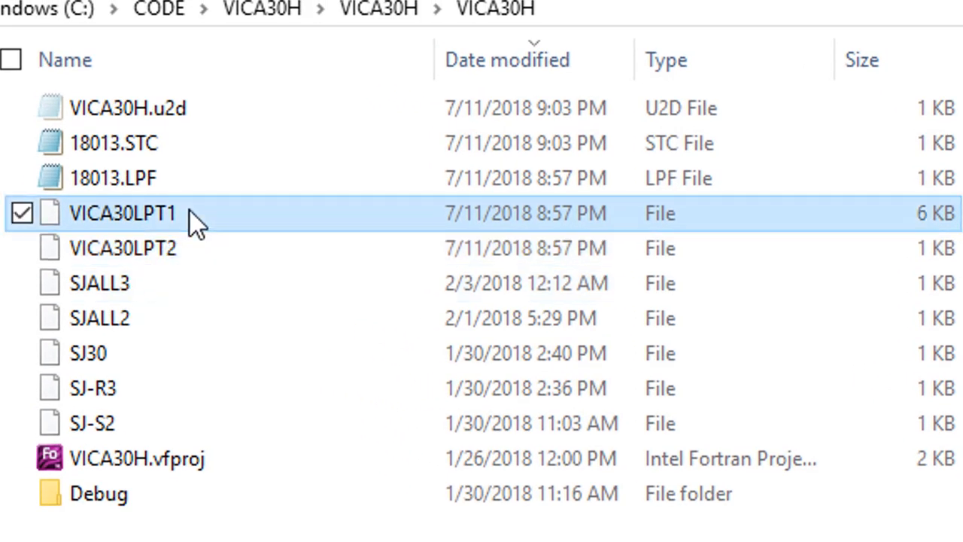
{"action": "double_click", "coordinate": [189, 212]}
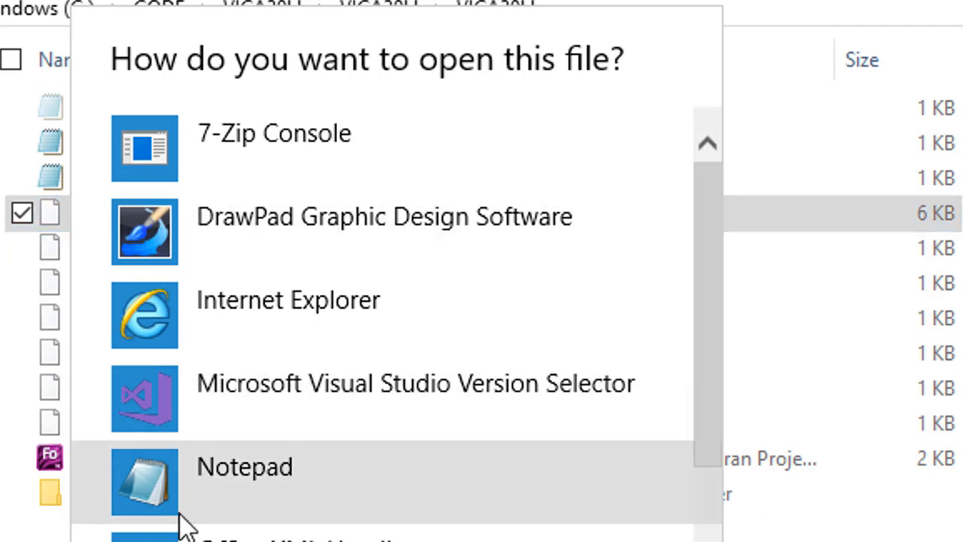
{"action": "left_click", "coordinate": [158, 495]}
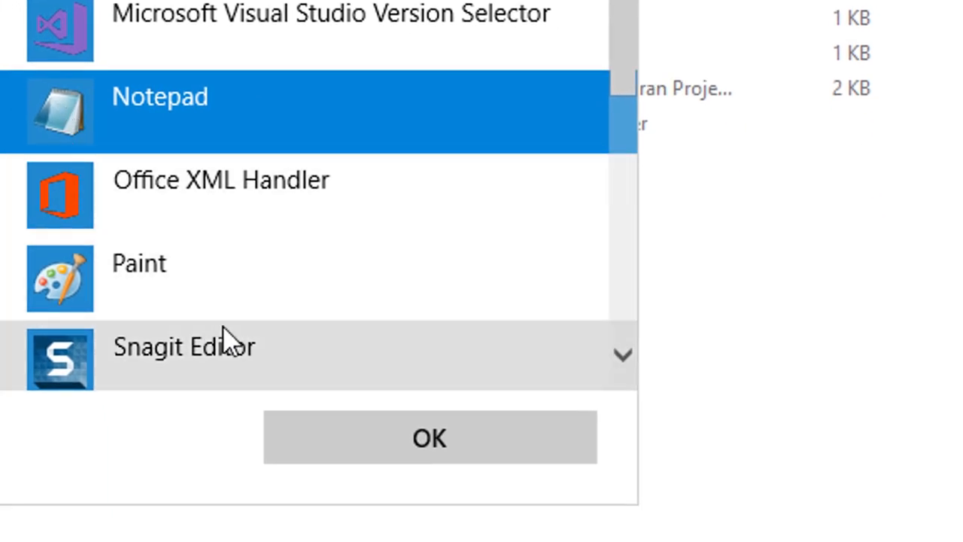
{"action": "left_click", "coordinate": [338, 446]}
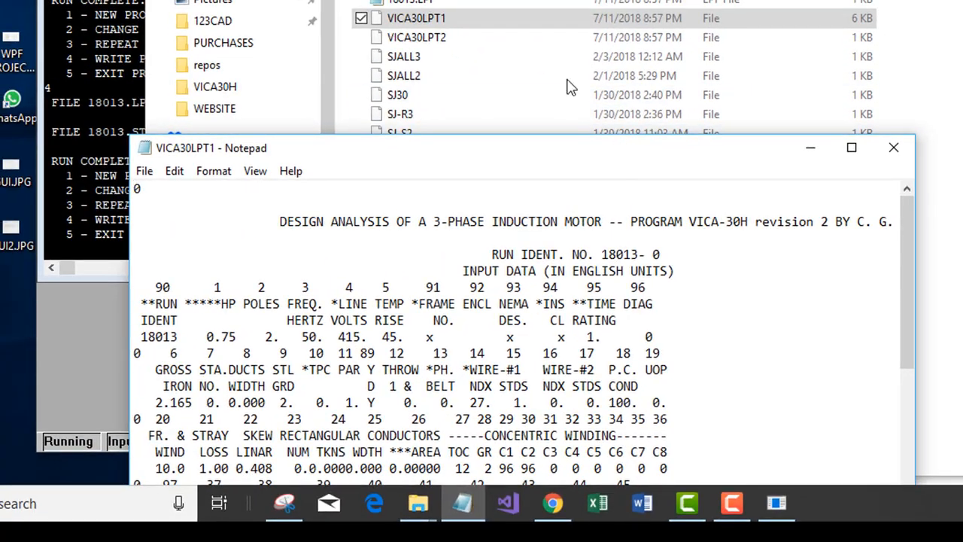
{"action": "left_click_drag", "start_coordinate": [573, 148], "coordinate": [346, 0]}
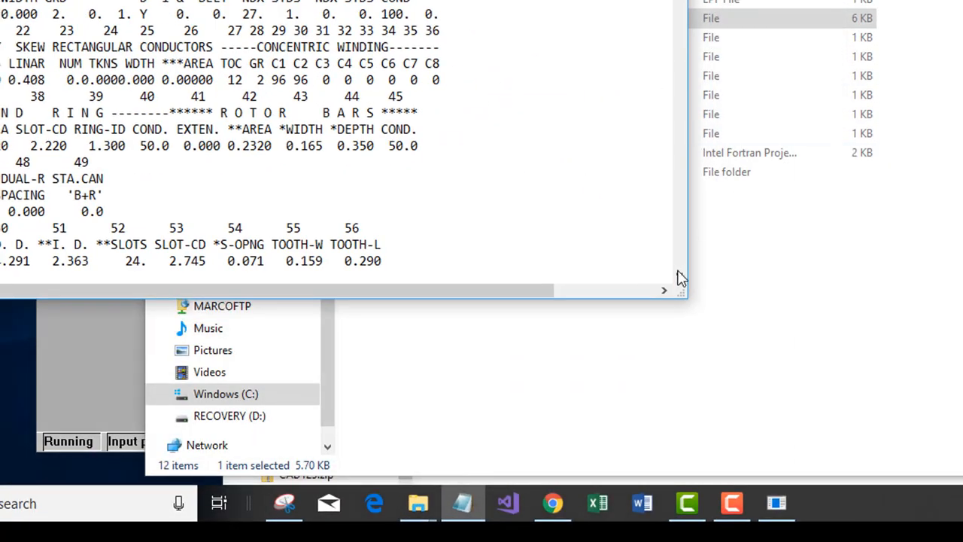
{"action": "left_click_drag", "start_coordinate": [683, 298], "coordinate": [949, 431]}
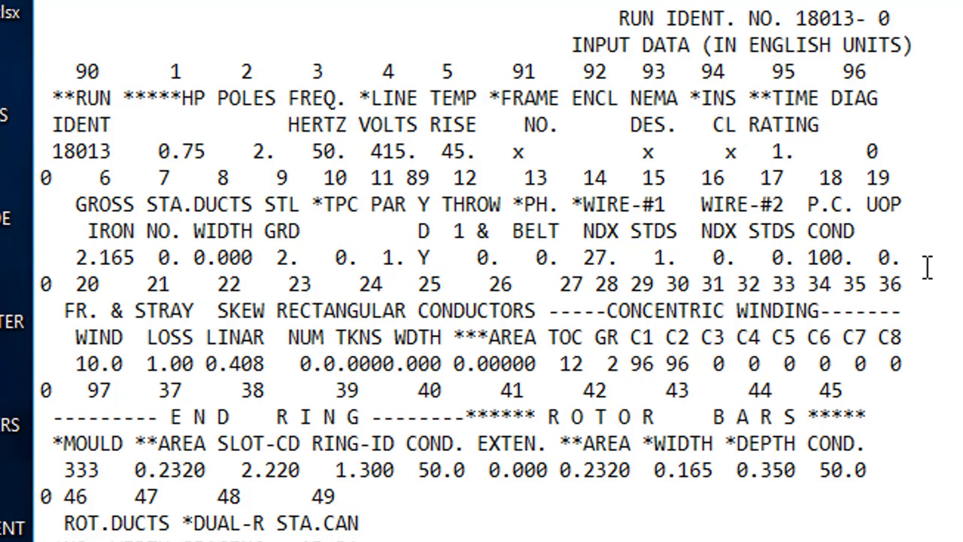
- Examine the report's input data, load performance, speed-torque characteristics and full-load losses, and close it
{"action": "scroll", "coordinate": [937, 360], "scroll_direction": "down", "scroll_amount": 5}
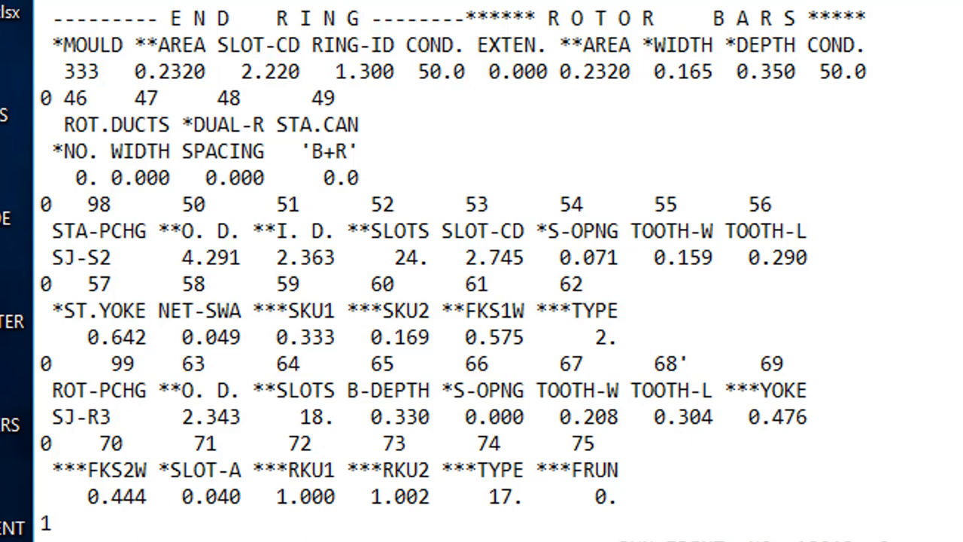
{"action": "scroll", "coordinate": [828, 301], "scroll_direction": "down", "scroll_amount": 4}
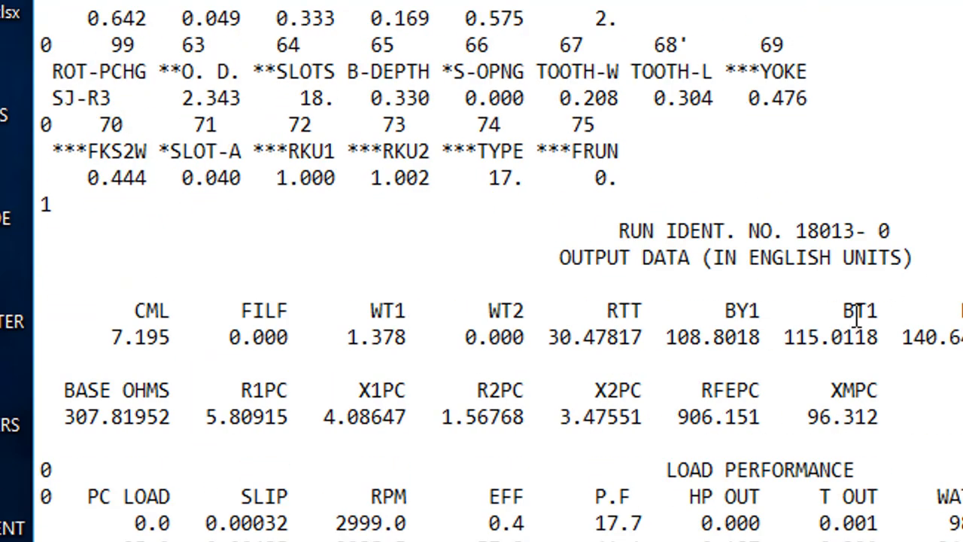
{"action": "scroll", "coordinate": [887, 344], "scroll_direction": "down", "scroll_amount": 2}
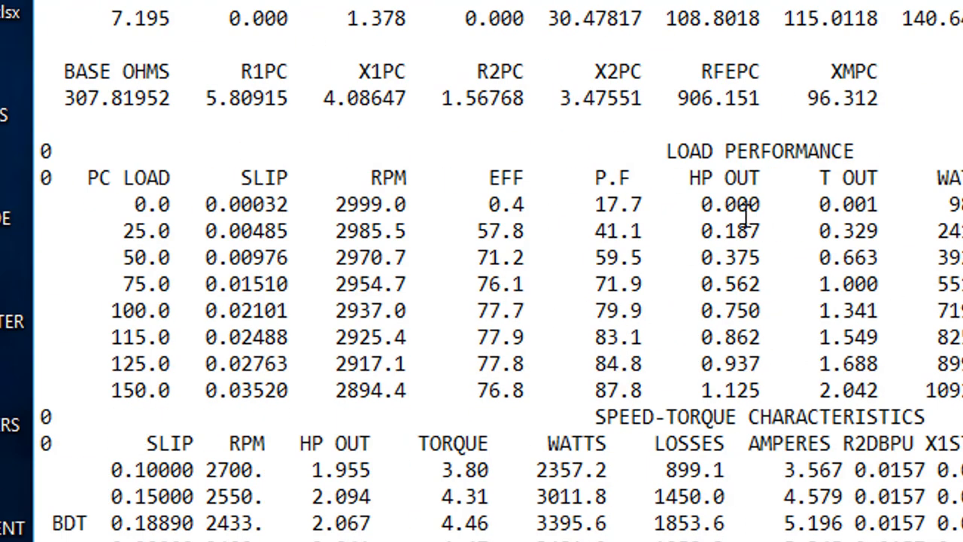
{"action": "scroll", "coordinate": [896, 516], "scroll_direction": "down", "scroll_amount": 1}
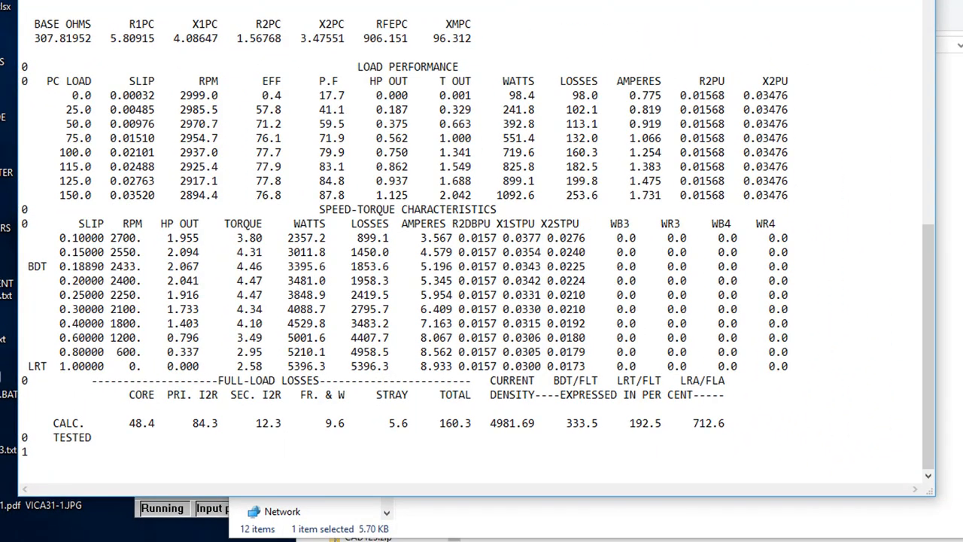
{"action": "key", "text": "alt+F4"}
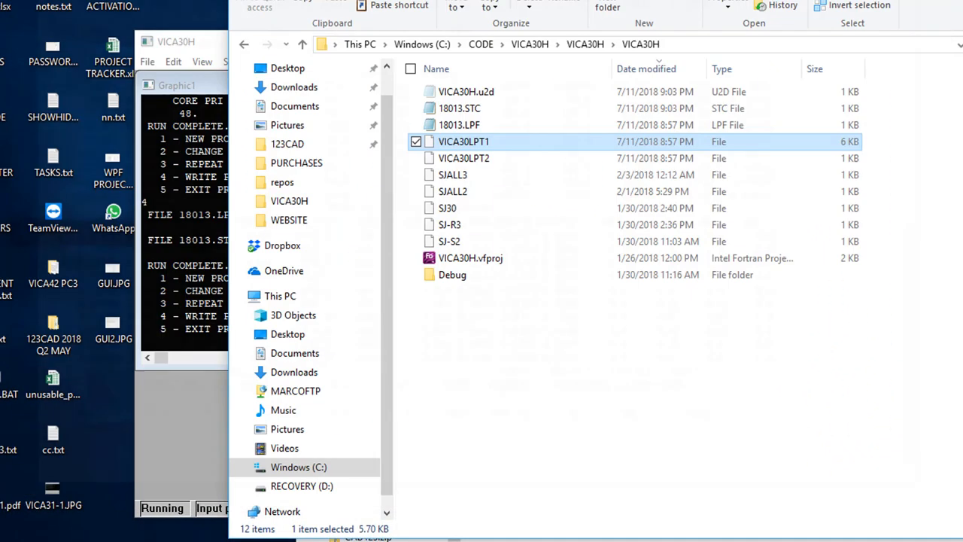
- Open 18013.STC and examine the speed-torque table, highlighting its rows from the SLIP header through slip 1.00000 and clearing the selection
{"action": "double_click", "coordinate": [460, 110]}
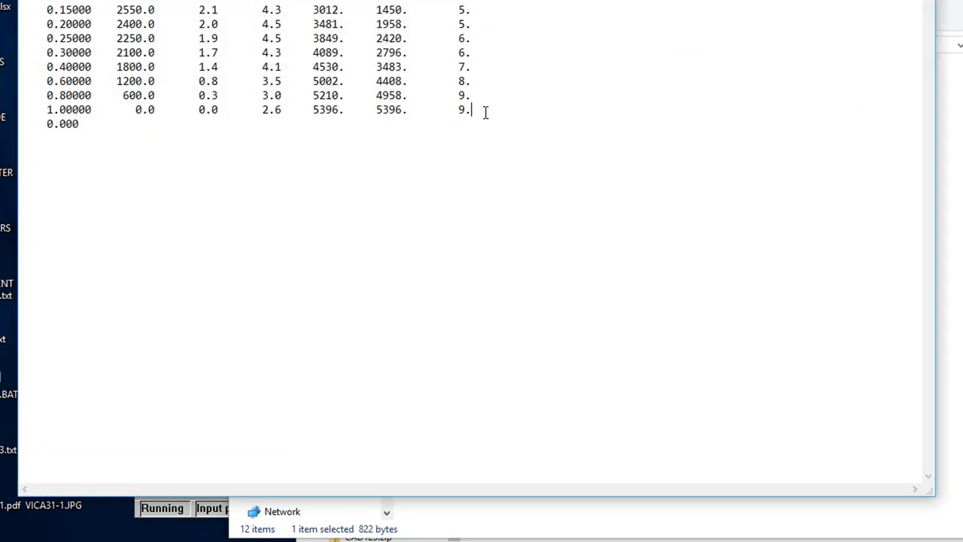
{"action": "left_click_drag", "start_coordinate": [486, 112], "coordinate": [0, 0]}
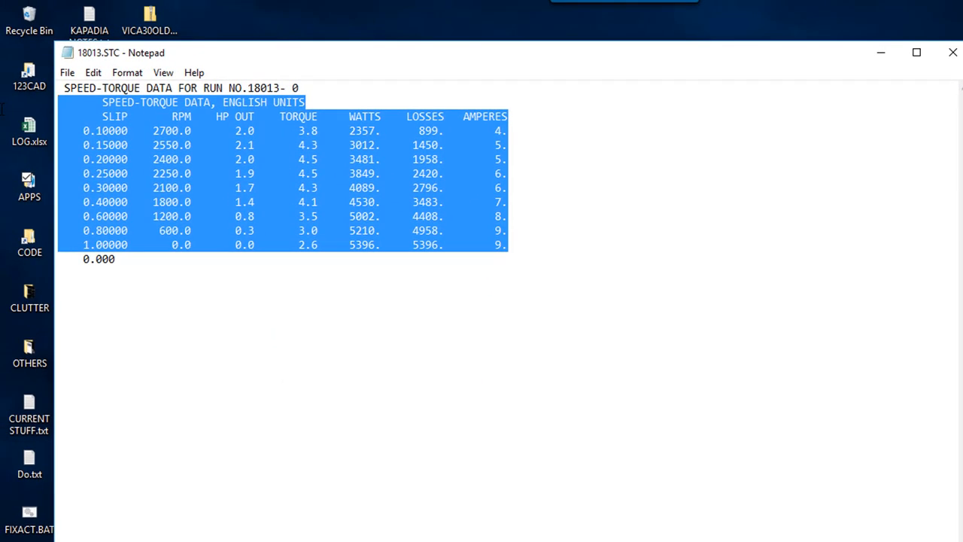
{"action": "left_click_drag", "start_coordinate": [2, 109], "coordinate": [3, 118]}
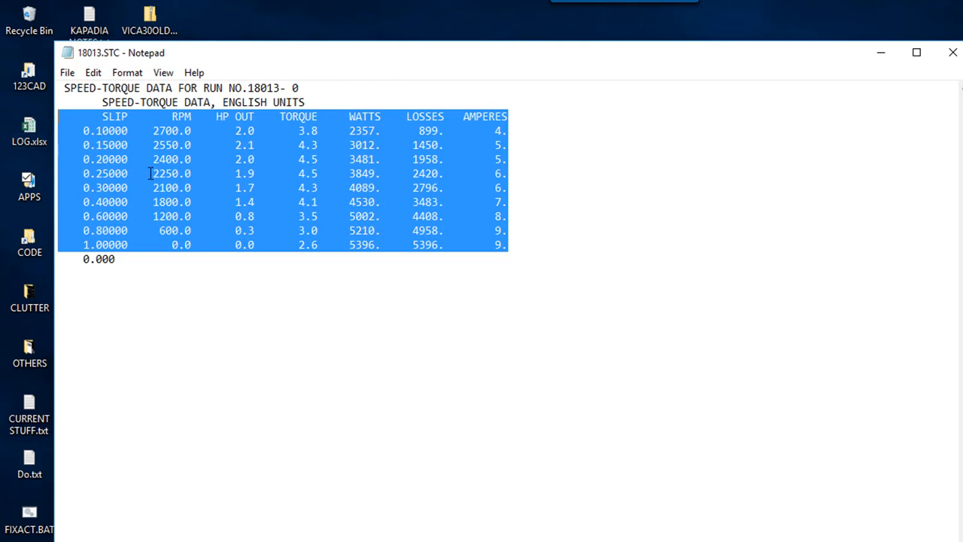
{"action": "left_click", "coordinate": [210, 100]}
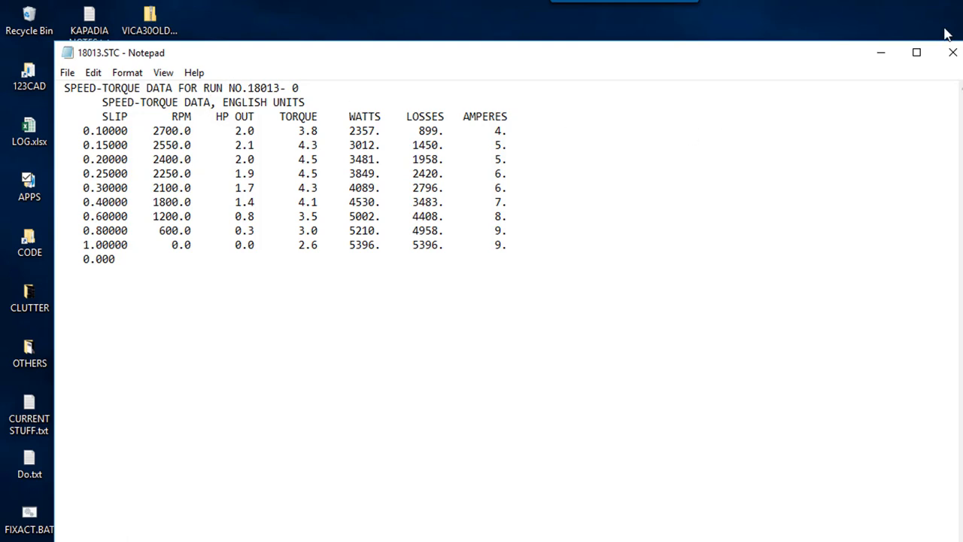
- Close the speed-torque file, open 18013.LPF in Notepad, examine its load performance table with the window repositioned, and close it
{"action": "left_click", "coordinate": [954, 54]}
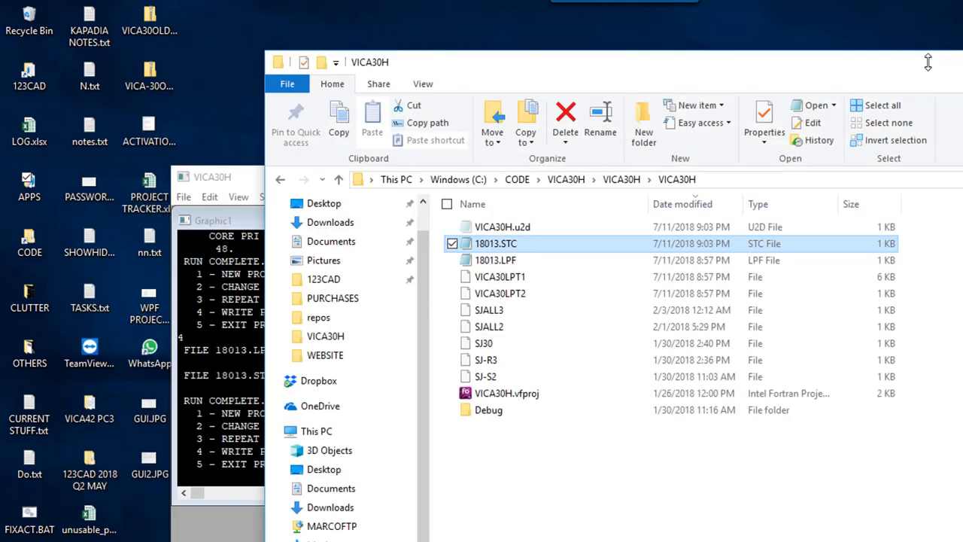
{"action": "left_click", "coordinate": [507, 262]}
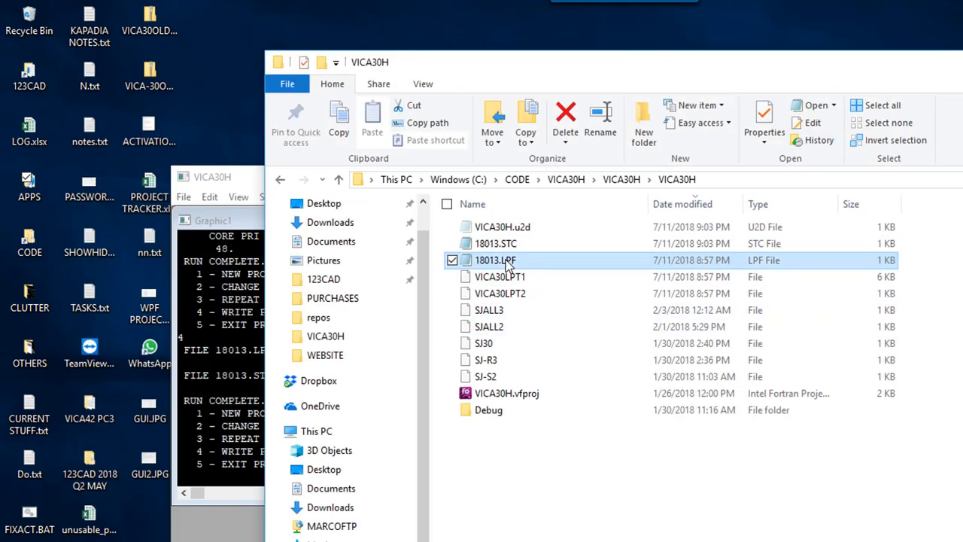
{"action": "double_click", "coordinate": [506, 260]}
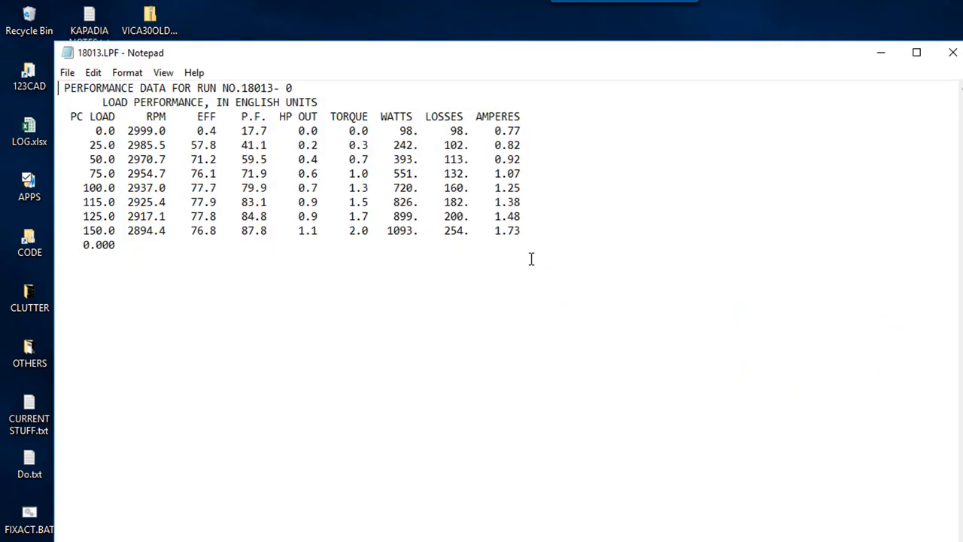
{"action": "left_click_drag", "start_coordinate": [587, 50], "coordinate": [715, 140]}
{"action": "left_click_drag", "start_coordinate": [710, 89], "coordinate": [707, 84]}
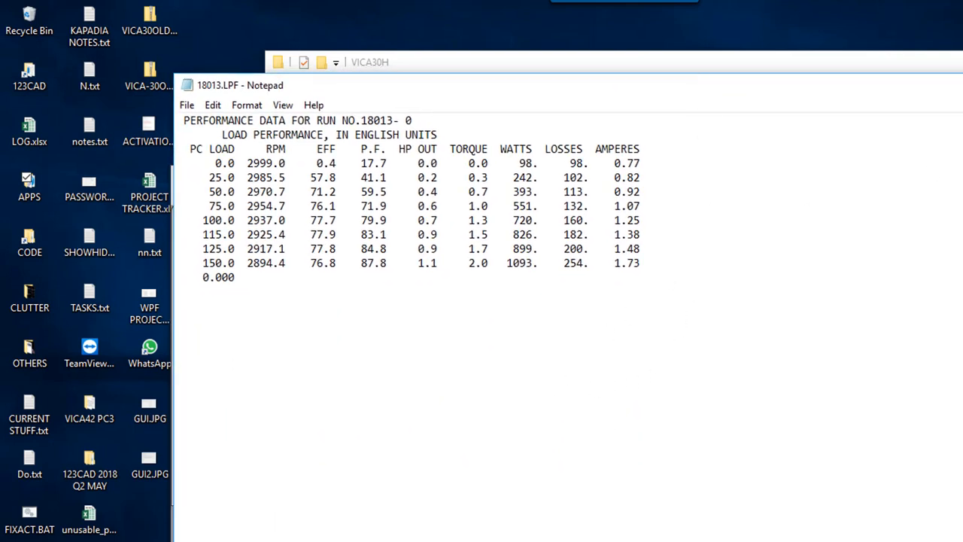
{"action": "key", "text": "alt+F4"}
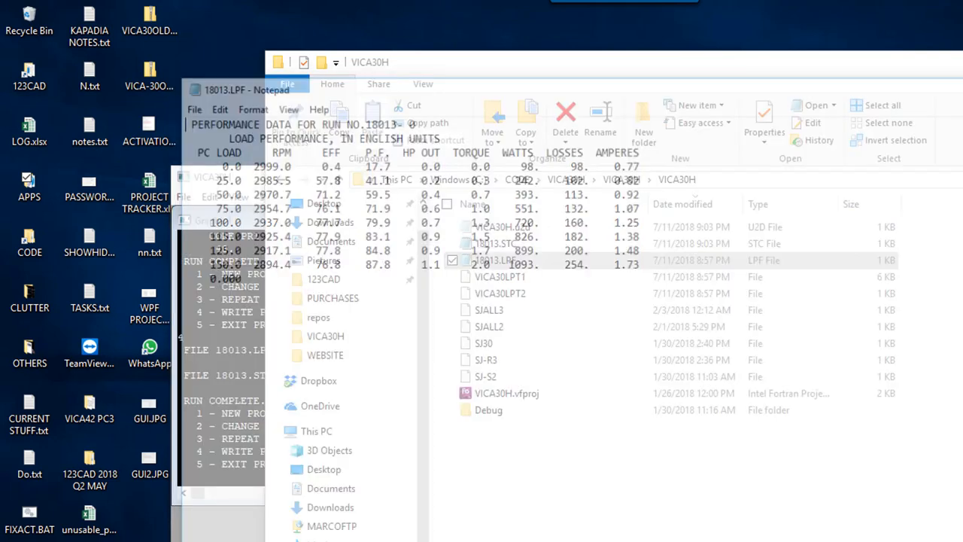
- Return to the VICA30H console, exit the program with option 5, and respond to the exit-window prompt
{"action": "left_click", "coordinate": [557, 488]}
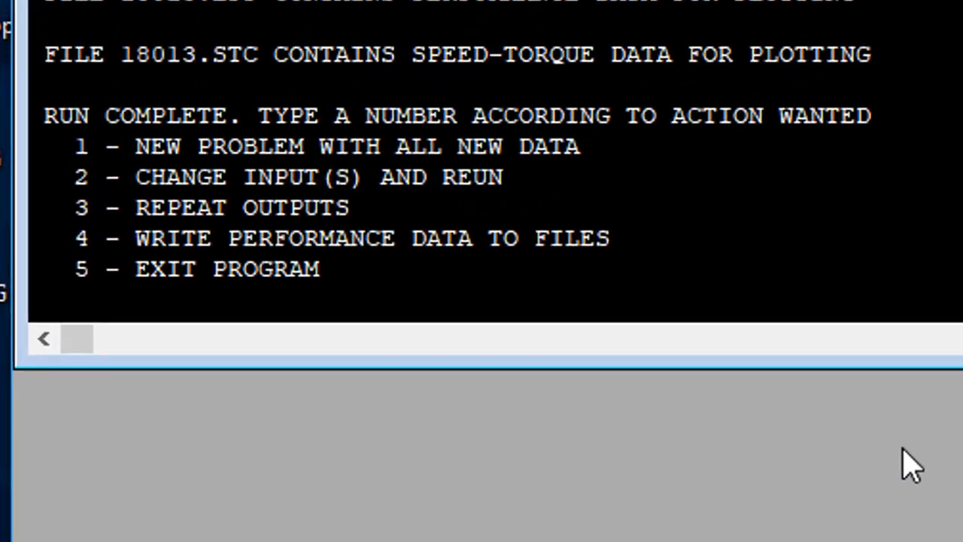
{"action": "type", "text": "5"}
{"action": "key", "text": "Return"}
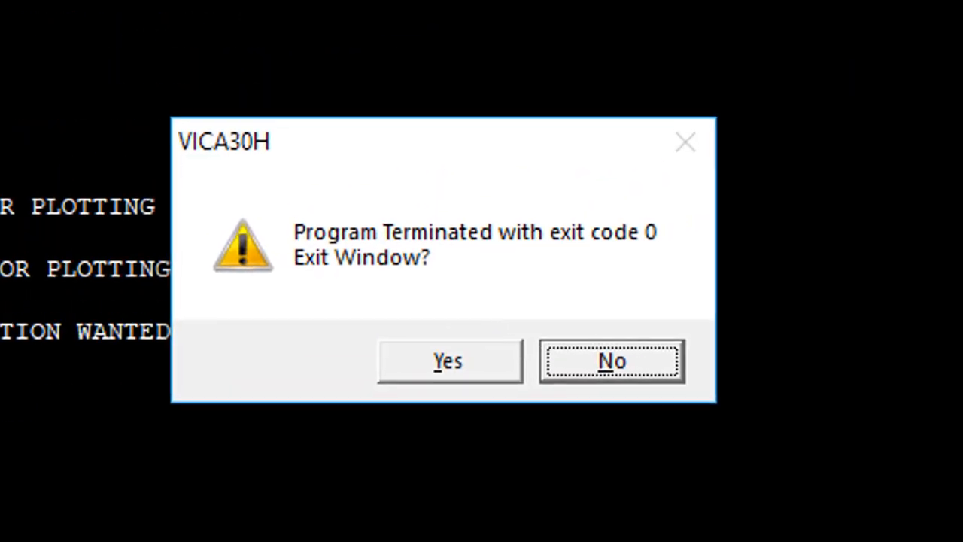
{"action": "key", "text": "Return"}
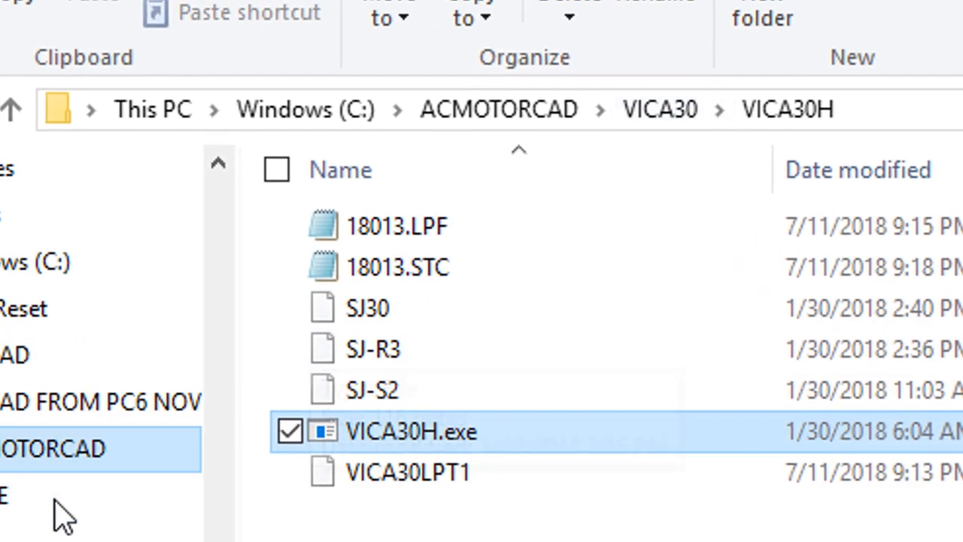
- Browse in File Explorer from ACMOTORCAD through VICA30 into the VICA30H folder and select VICA30H.exe
{"action": "left_click", "coordinate": [28, 466]}
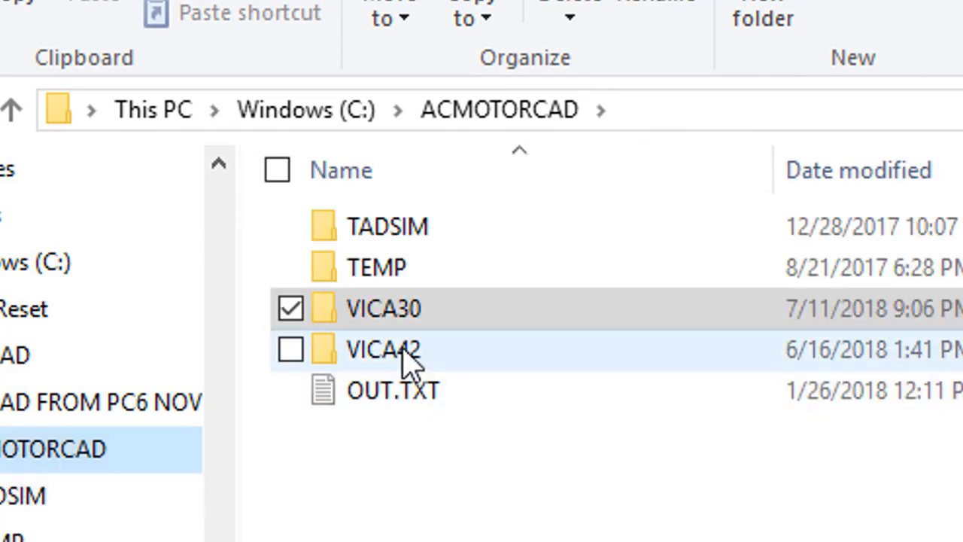
{"action": "double_click", "coordinate": [408, 299]}
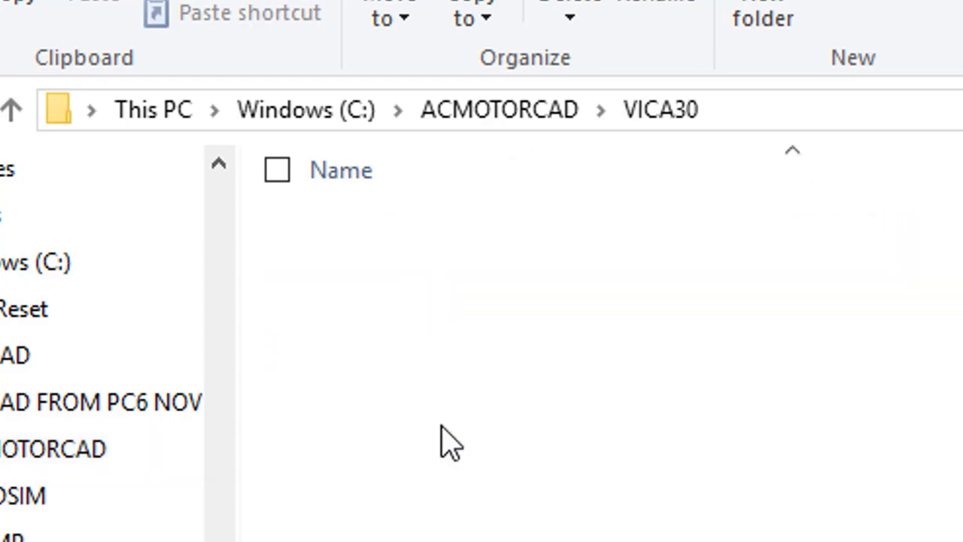
{"action": "scroll", "coordinate": [466, 519], "scroll_direction": "down", "scroll_amount": 3}
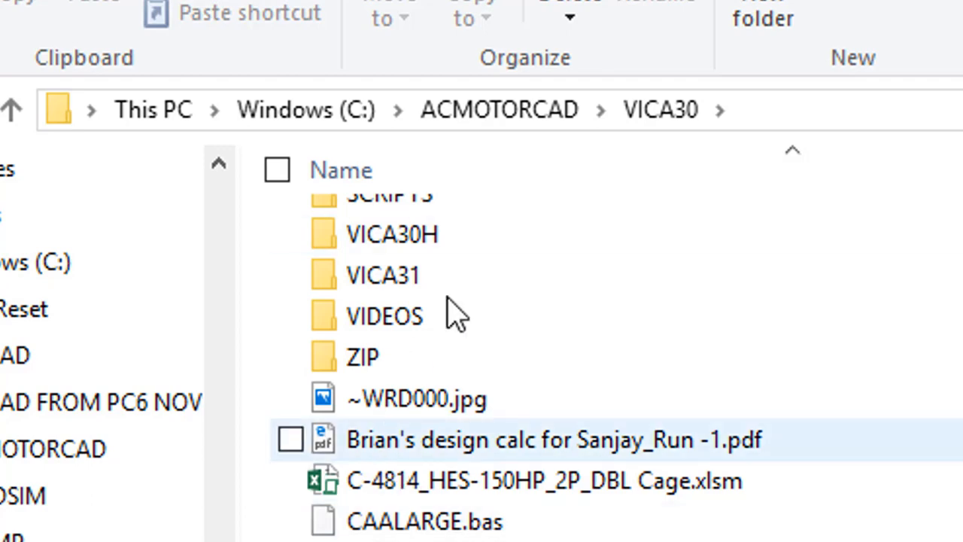
{"action": "scroll", "coordinate": [783, 512], "scroll_direction": "up", "scroll_amount": 3}
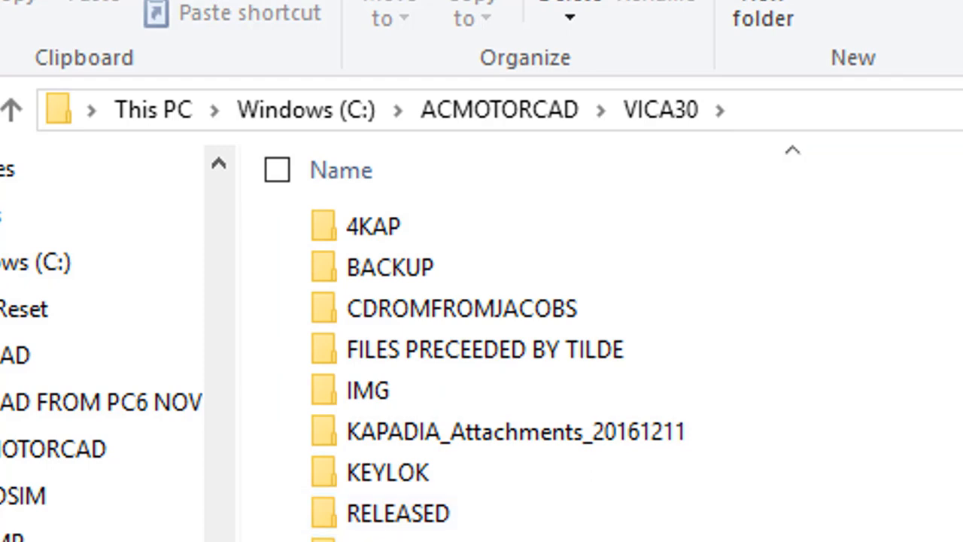
{"action": "double_click", "coordinate": [752, 540]}
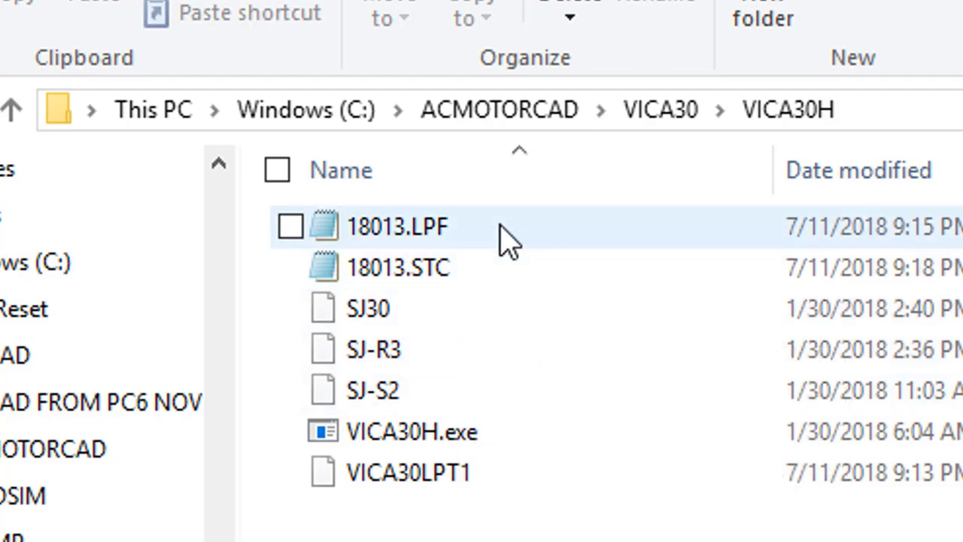
{"action": "left_click", "coordinate": [426, 434]}
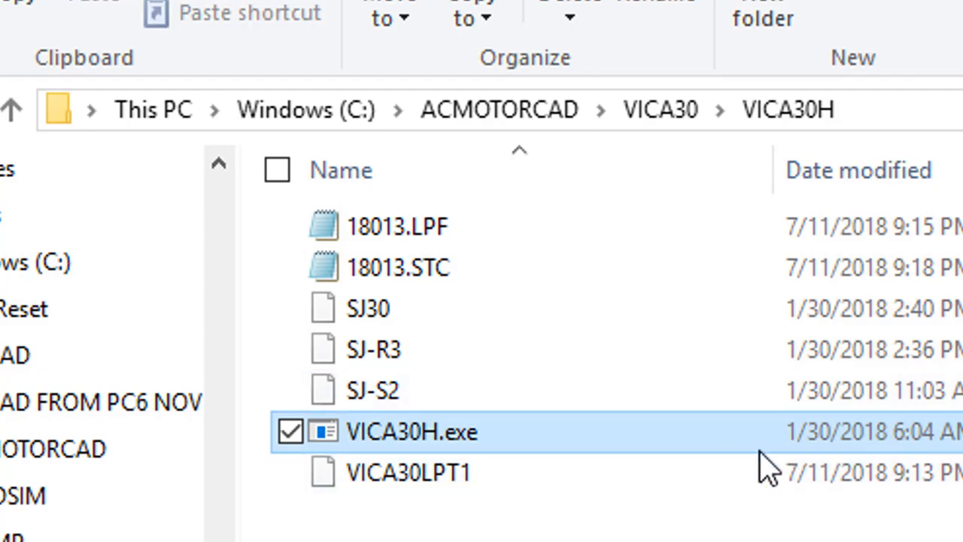
- Go back to the VICA30 folder, sort its contents by type, and open USER_GUIDE_VICA30.pdf
{"action": "left_click", "coordinate": [672, 117]}
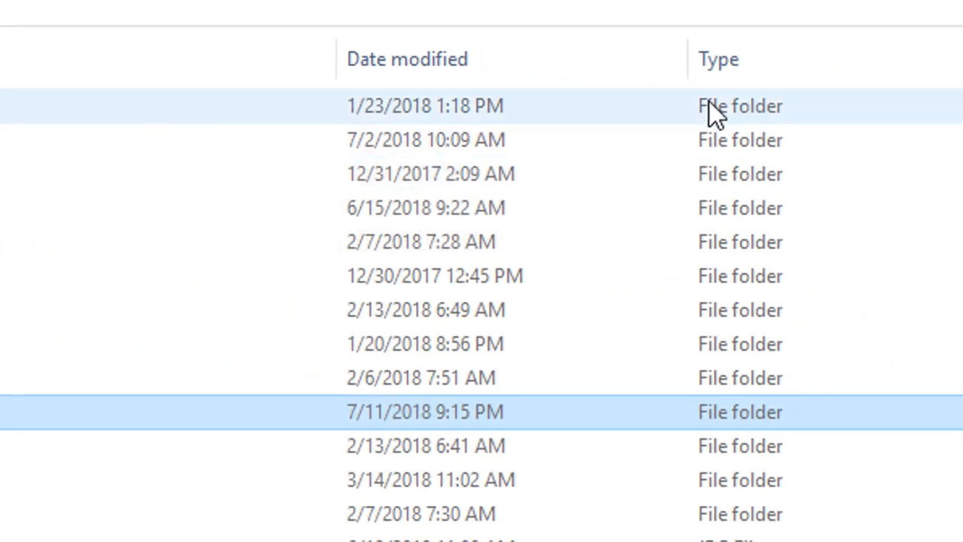
{"action": "left_click", "coordinate": [707, 59]}
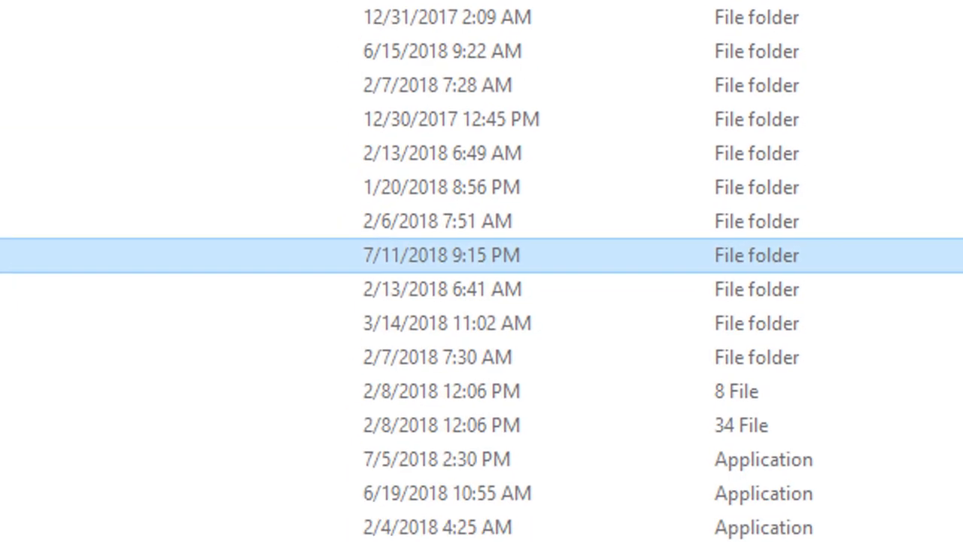
{"action": "scroll", "coordinate": [895, 188], "scroll_direction": "down", "scroll_amount": 8}
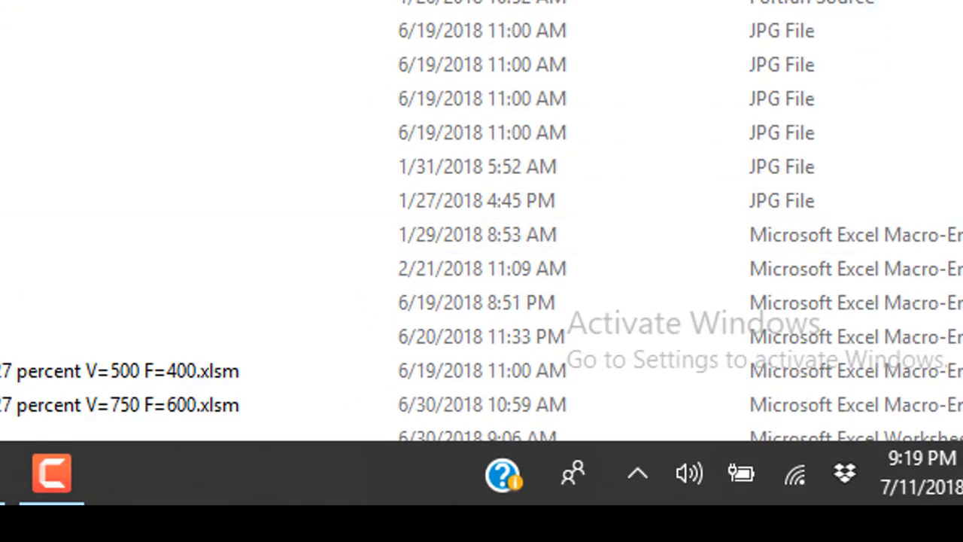
{"action": "scroll", "coordinate": [881, 140], "scroll_direction": "down", "scroll_amount": 7}
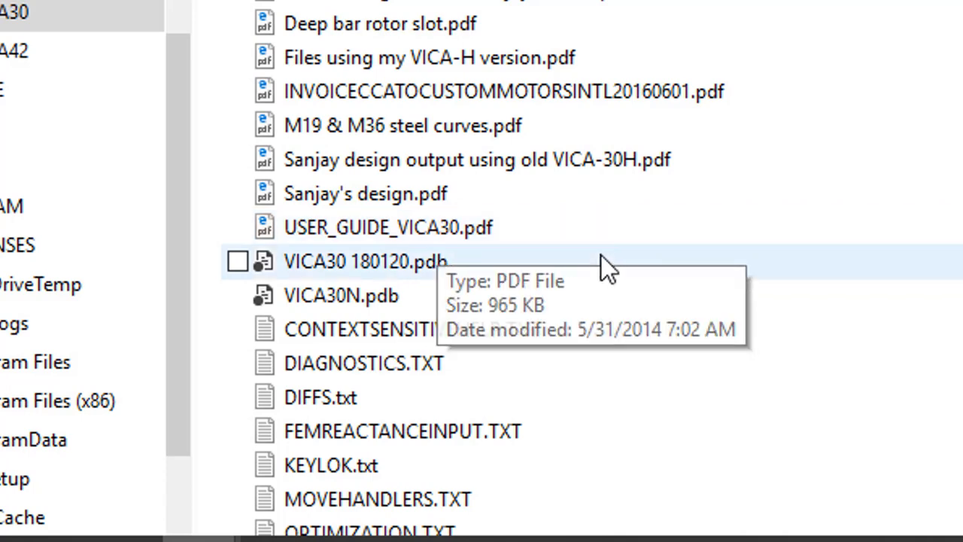
{"action": "left_click", "coordinate": [552, 234]}
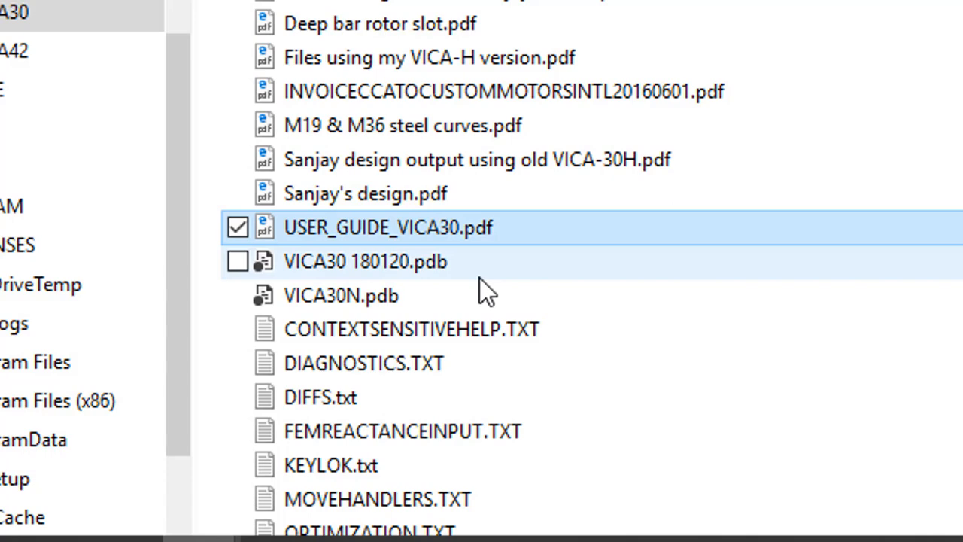
{"action": "double_click", "coordinate": [537, 231]}
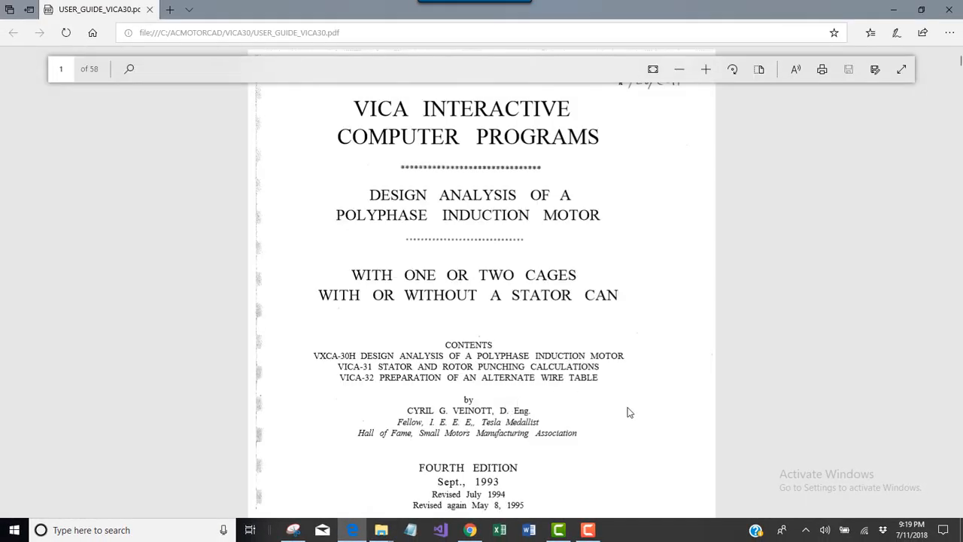
- Examine the user guide's title page, table of contents, and lists of figures and tables
{"action": "scroll", "coordinate": [630, 412], "scroll_direction": "down", "scroll_amount": 15}
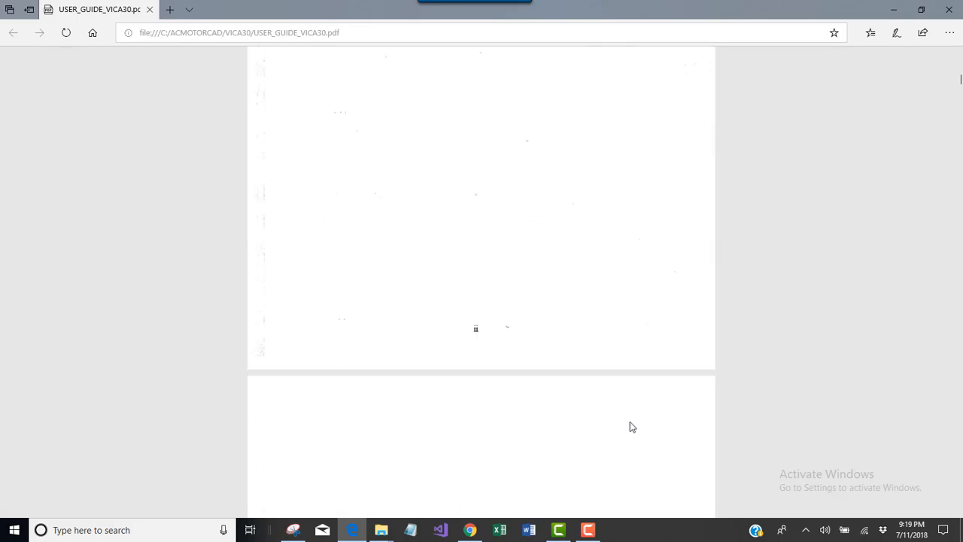
{"action": "scroll", "coordinate": [631, 426], "scroll_direction": "down", "scroll_amount": 20}
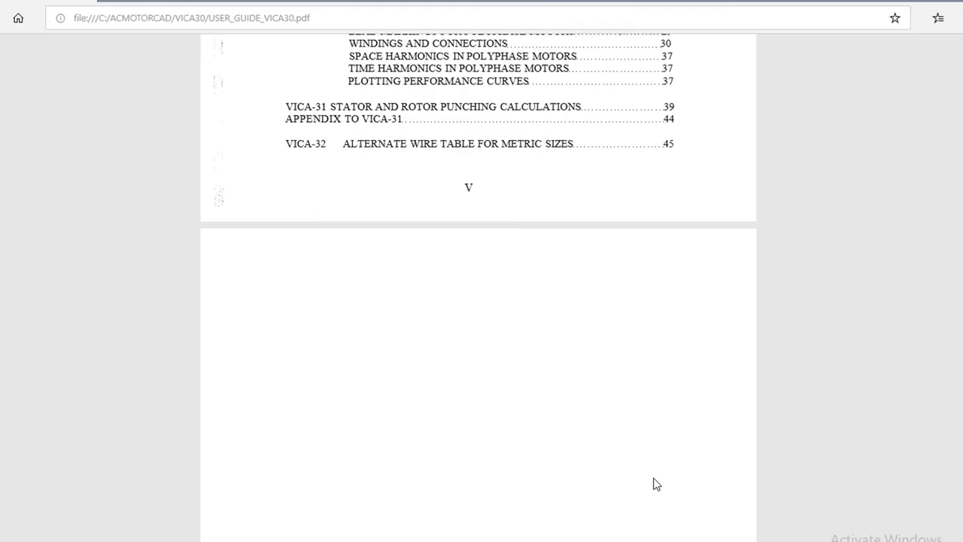
{"action": "scroll", "coordinate": [656, 483], "scroll_direction": "up", "scroll_amount": 8}
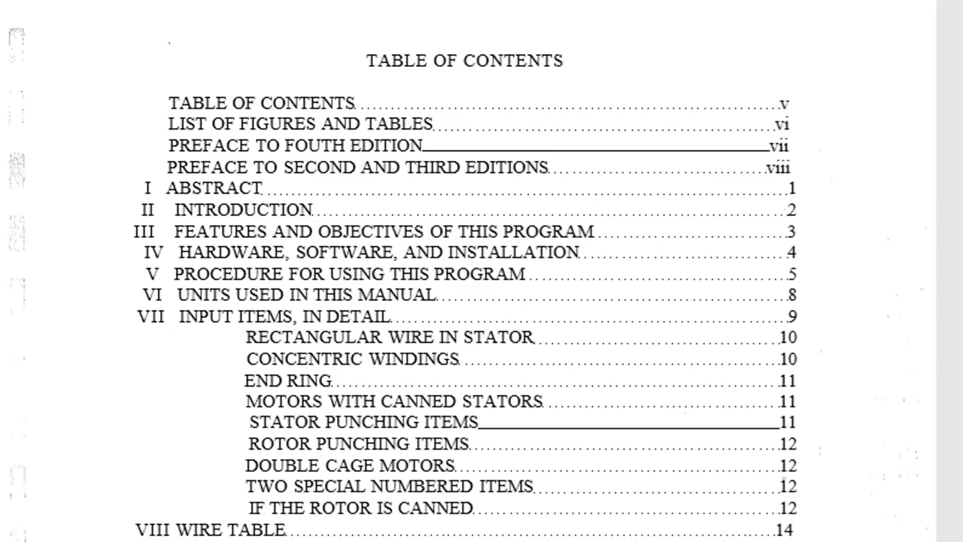
{"action": "scroll", "coordinate": [630, 404], "scroll_direction": "down", "scroll_amount": 15}
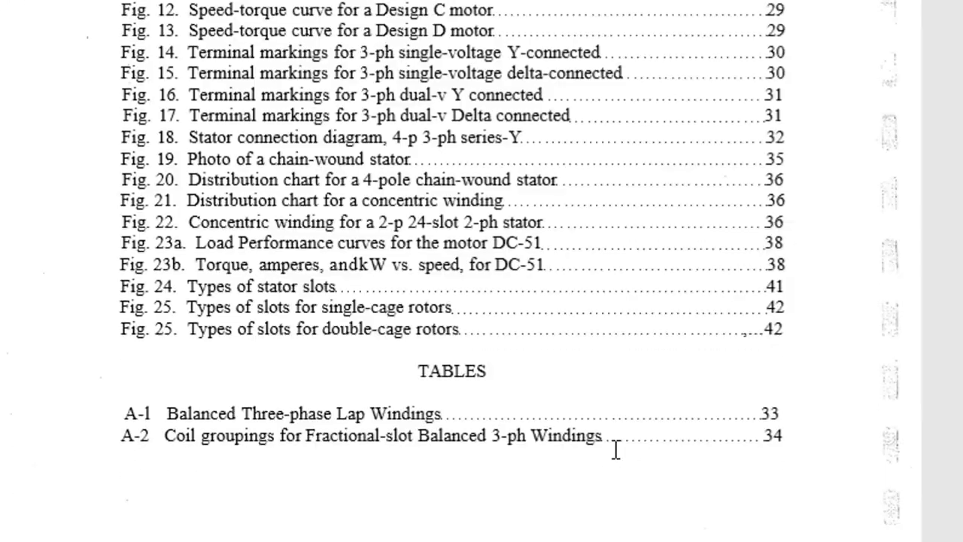
{"action": "scroll", "coordinate": [617, 458], "scroll_direction": "down", "scroll_amount": 3}
{"action": "scroll", "coordinate": [617, 458], "scroll_direction": "up", "scroll_amount": 4}
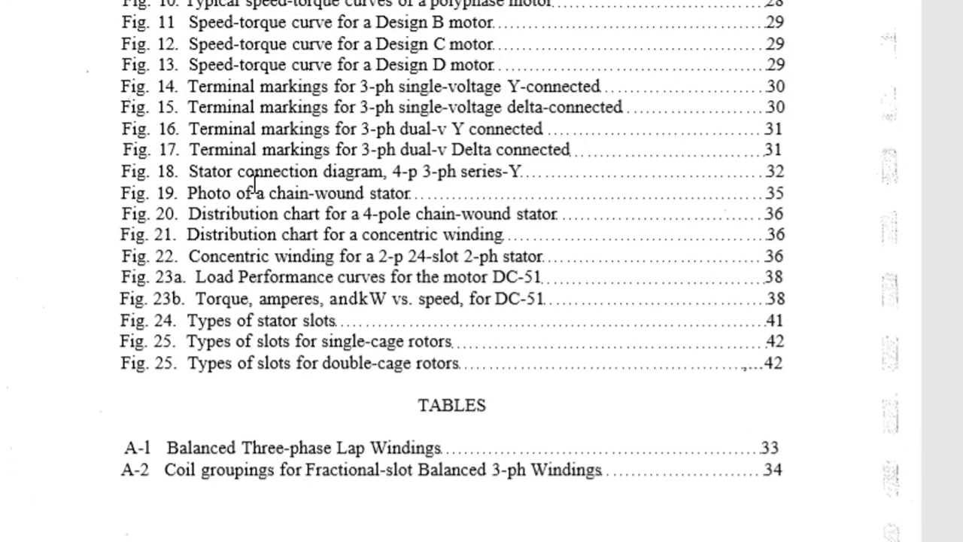
{"action": "scroll", "coordinate": [133, 139], "scroll_direction": "up", "scroll_amount": 2}
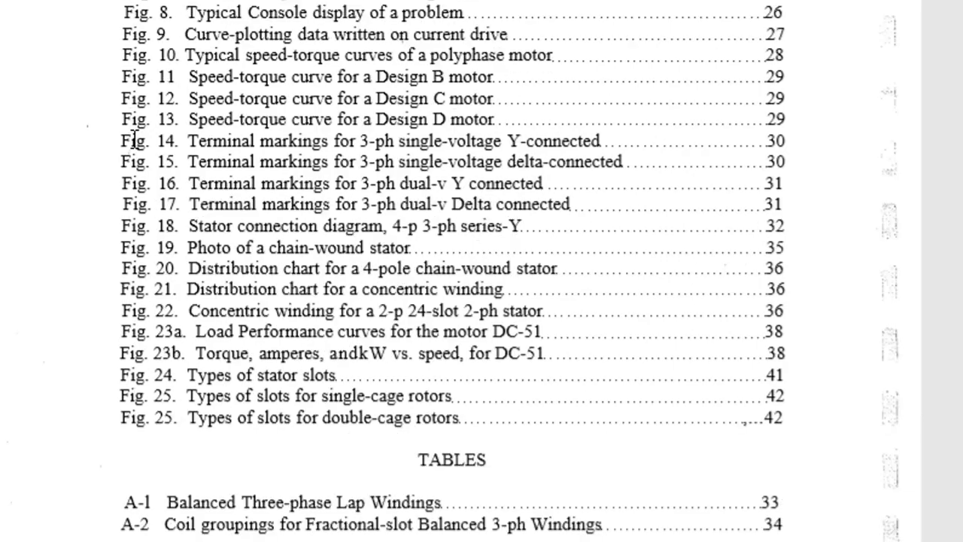
- Search the user guide for "SPEED", go through the matches in the list of figures, and close the guide
{"action": "key", "text": "ctrl+f"}
{"action": "type", "text": "spee"}
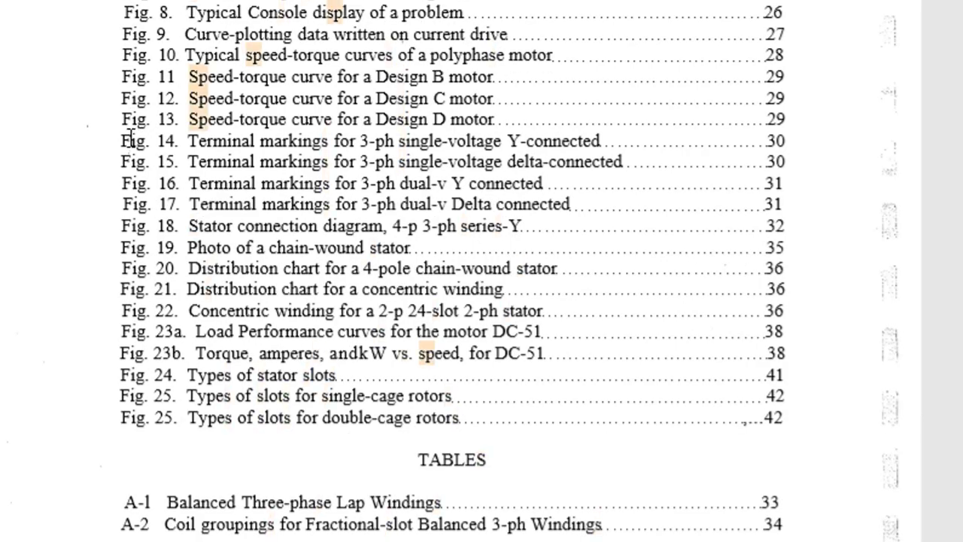
{"action": "type", "text": "d"}
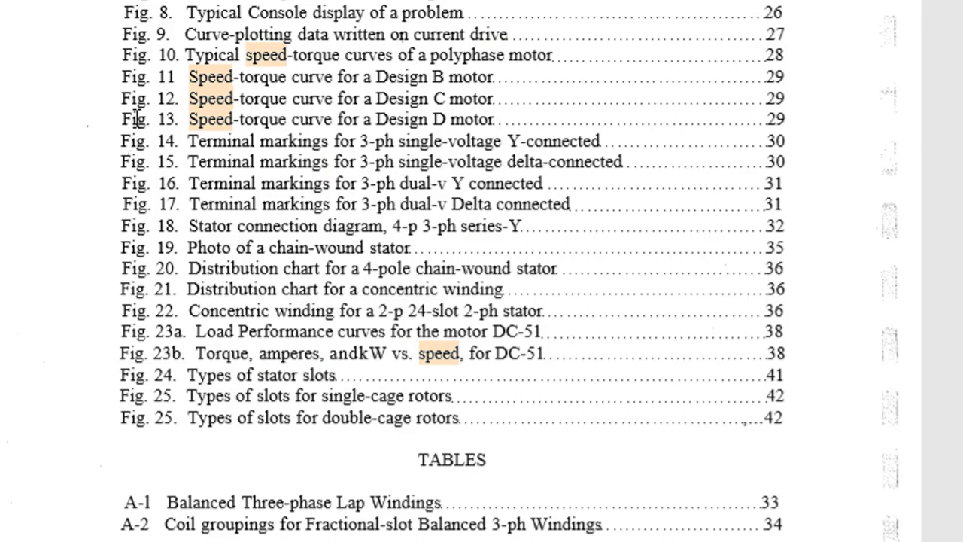
{"action": "key", "text": "Return"}
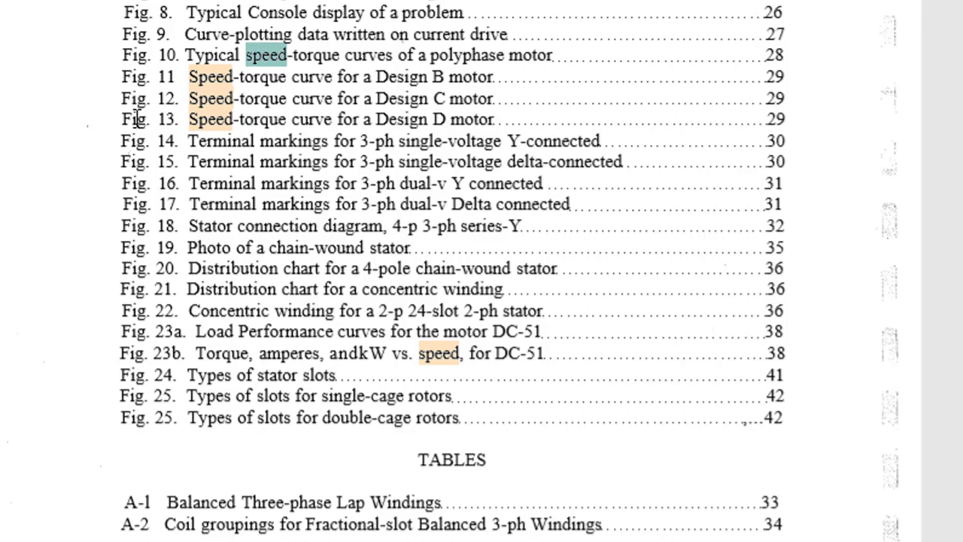
{"action": "key", "text": "Return"}
{"action": "key", "text": "Return"}
{"action": "key", "text": "Return"}
{"action": "key", "text": "Return"}
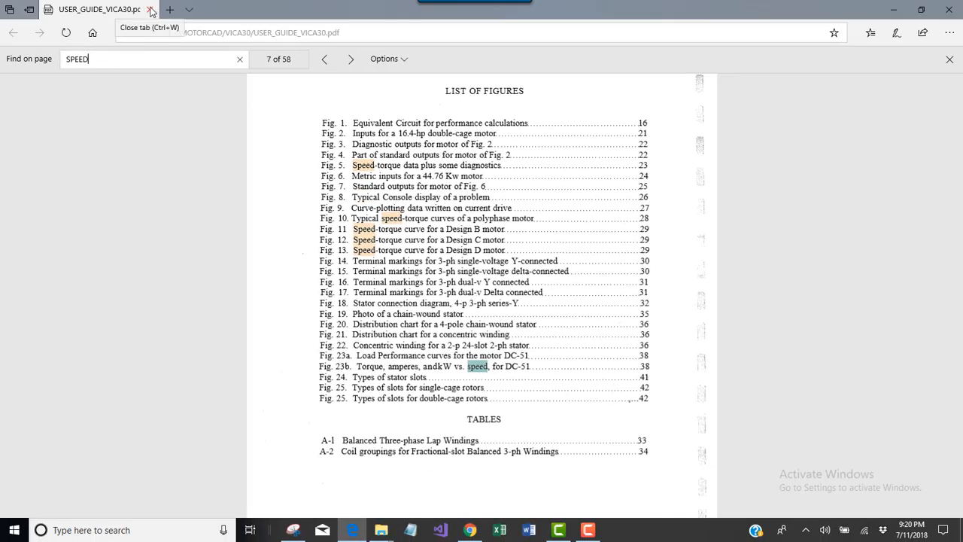
{"action": "left_click", "coordinate": [151, 12]}
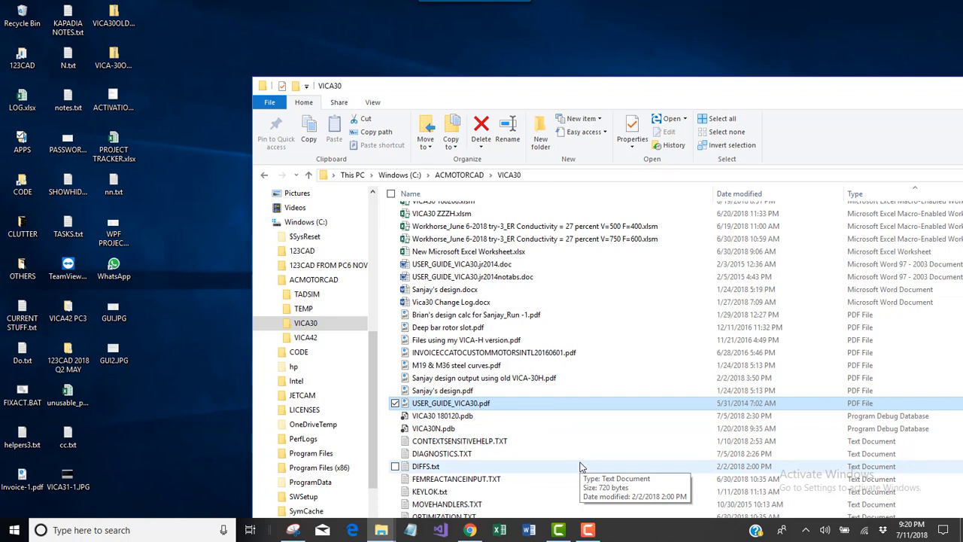
- Go up to the ACMOTORCAD folder, reopen VICA30, and open its VICA31 subfolder
{"action": "left_click", "coordinate": [457, 174]}
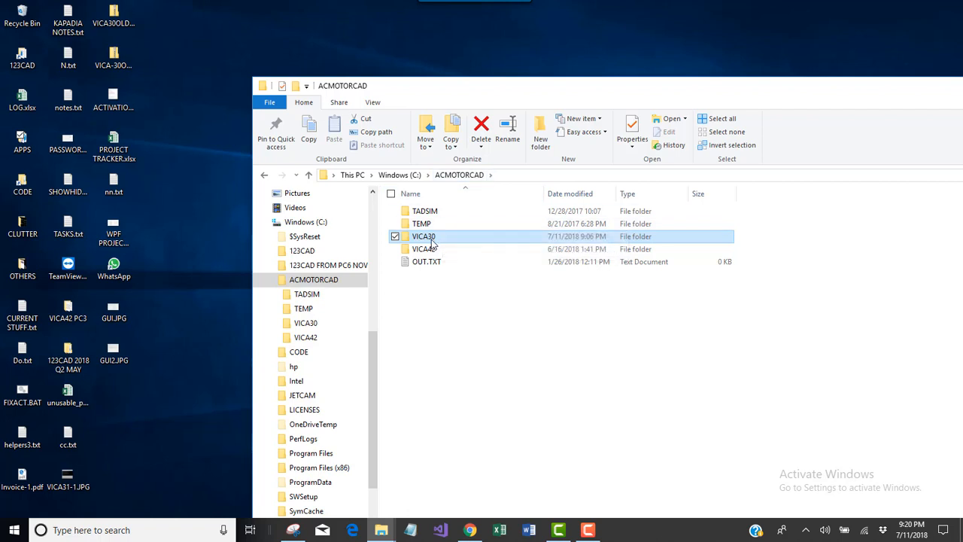
{"action": "double_click", "coordinate": [435, 239]}
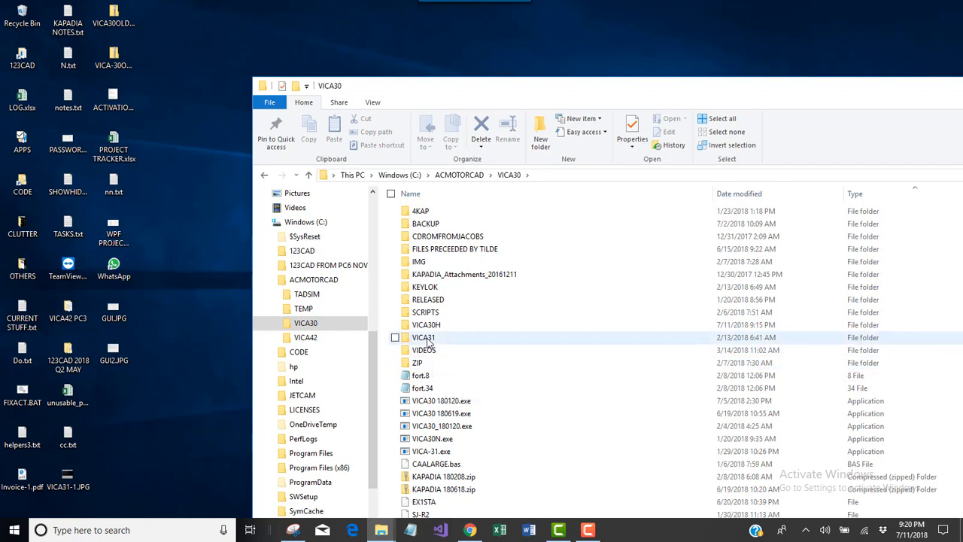
{"action": "double_click", "coordinate": [426, 338]}
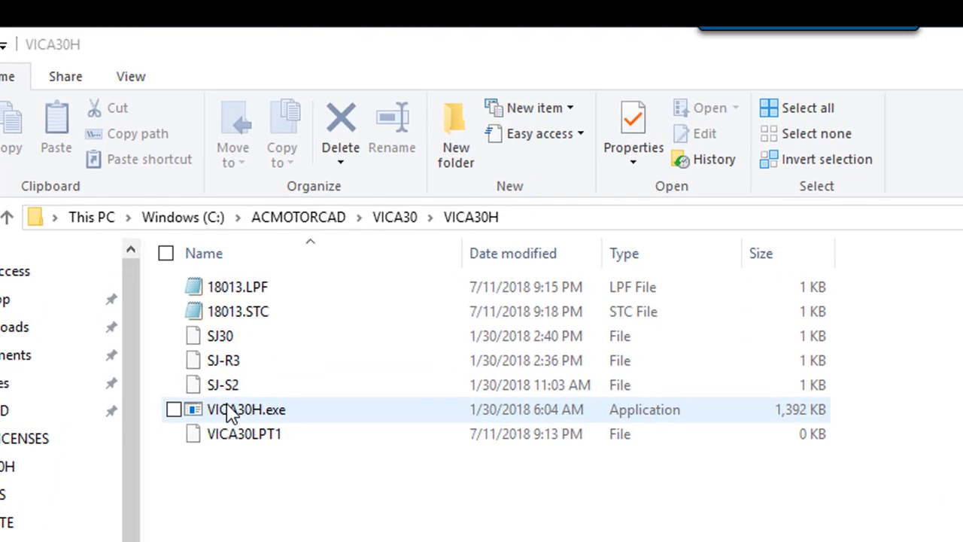
- Launch VICA30H.exe from the VICA30H folder
{"action": "double_click", "coordinate": [230, 411]}
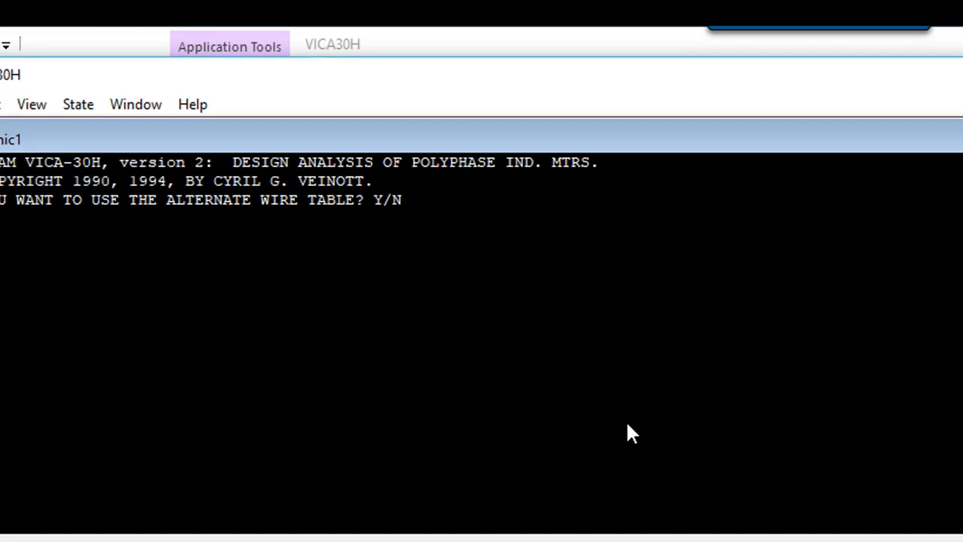
- Decline the alternate wire table and read the motor inputs from file SJ30
{"action": "type", "text": "N"}
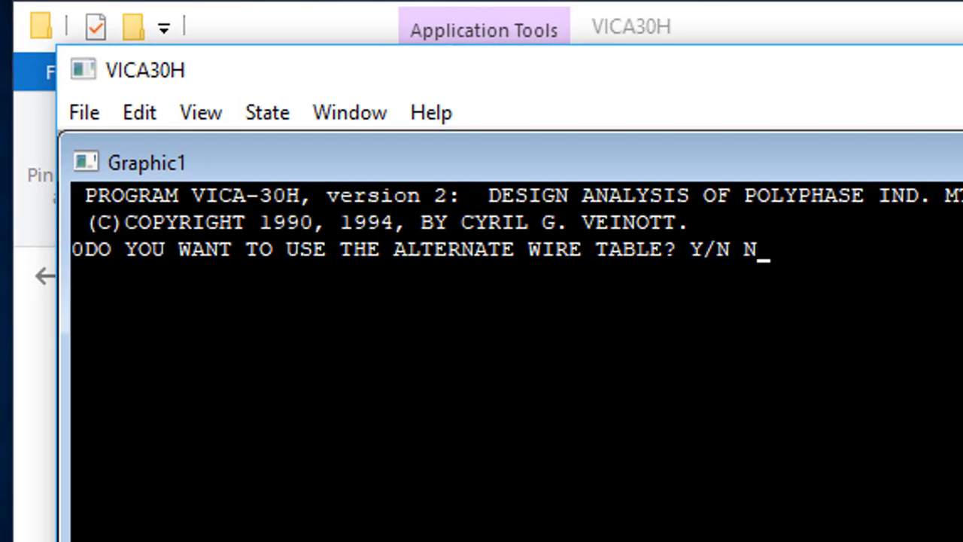
{"action": "key", "text": "Return"}
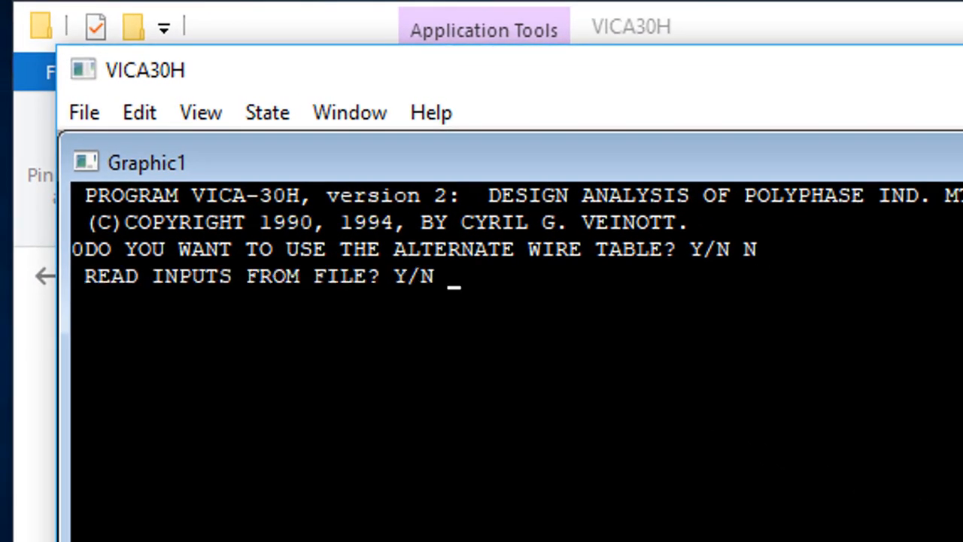
{"action": "type", "text": "Y"}
{"action": "key", "text": "Return"}
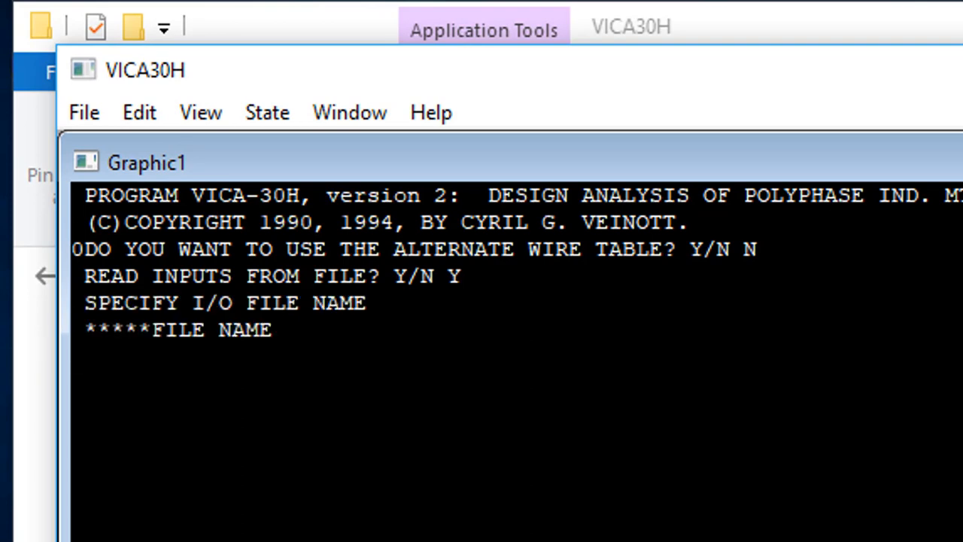
{"action": "type", "text": "SJ30"}
{"action": "key", "text": "Return"}
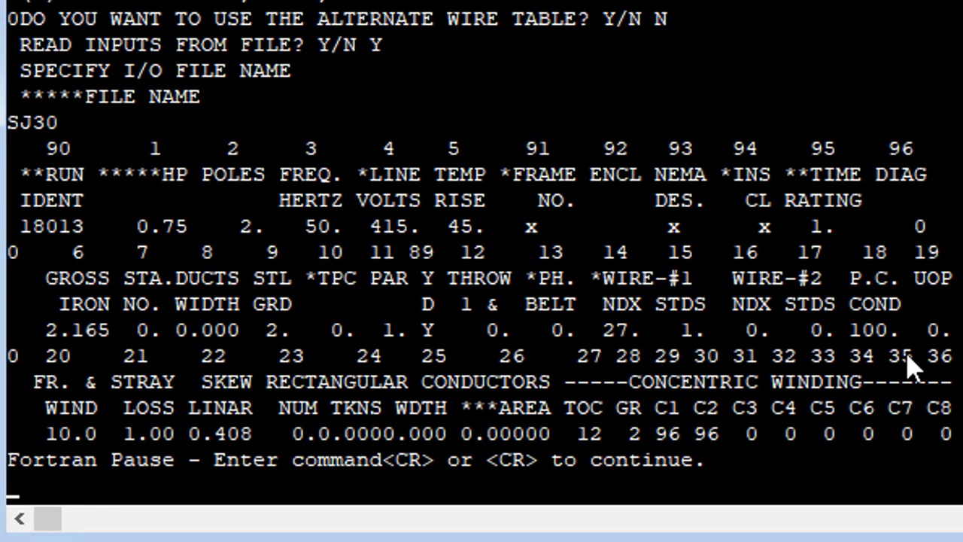
- Page through the rest of the loaded input listing and answer N to accepting all inputs so items can be changed
{"action": "key", "text": "Return"}
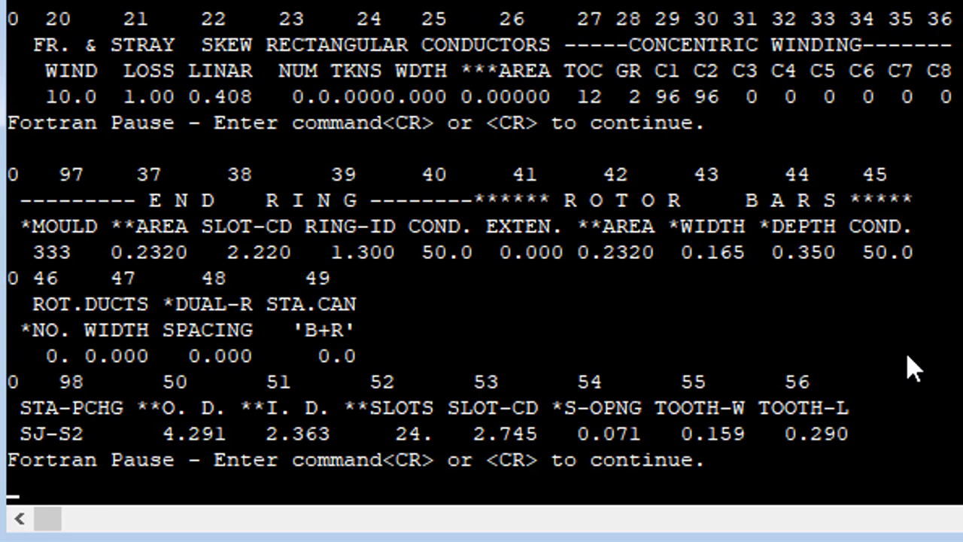
{"action": "key", "text": "Return"}
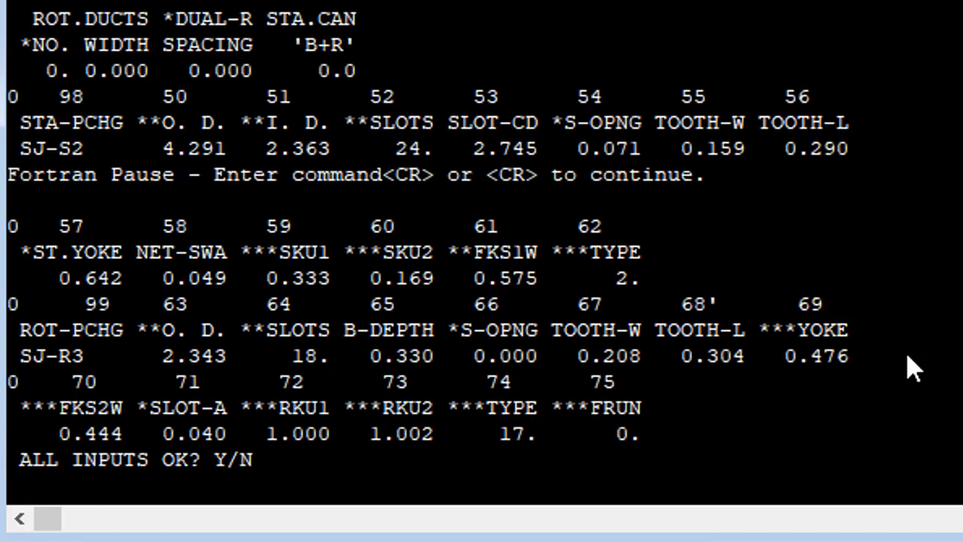
{"action": "type", "text": "N"}
{"action": "key", "text": "Return"}
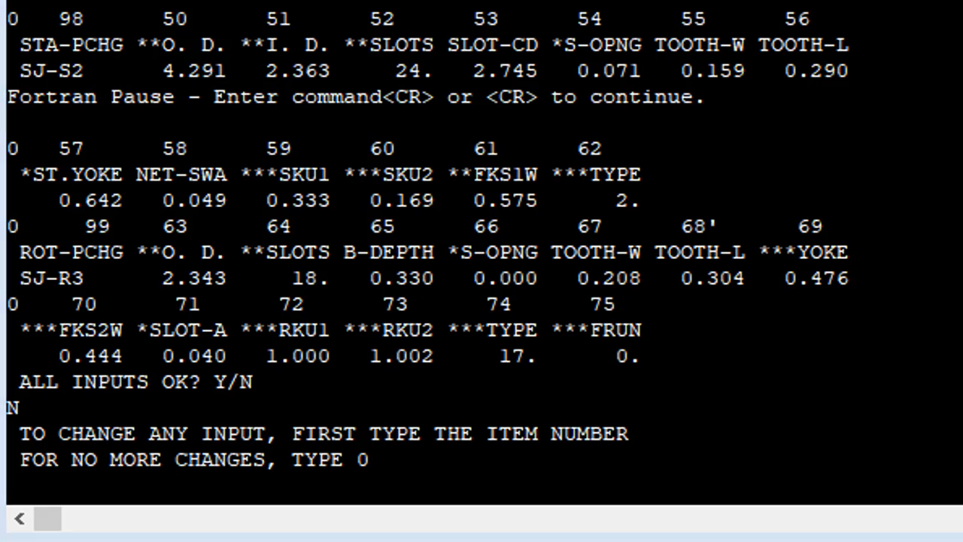
- Search Windows for "mag" and start the Magnifier
{"action": "key", "text": "super+s"}
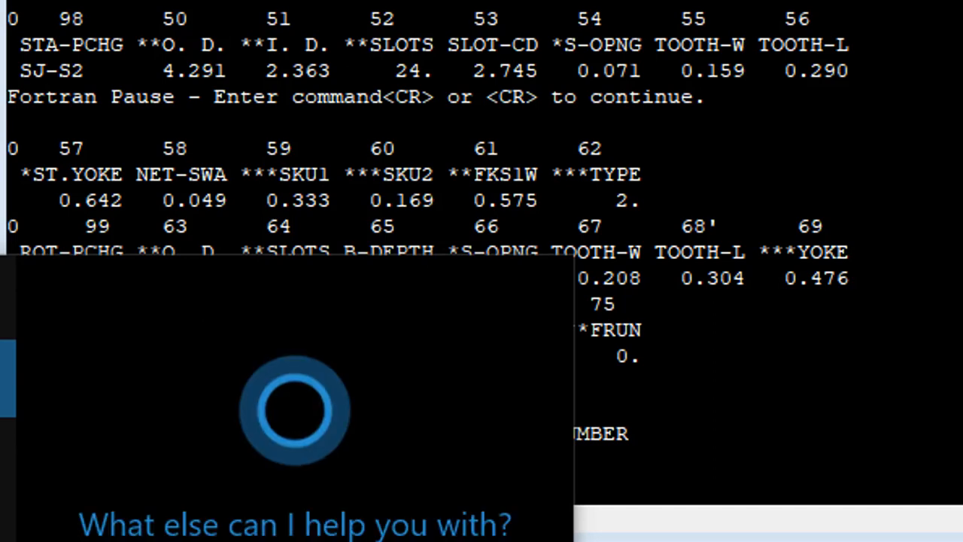
{"action": "type", "text": "m"}
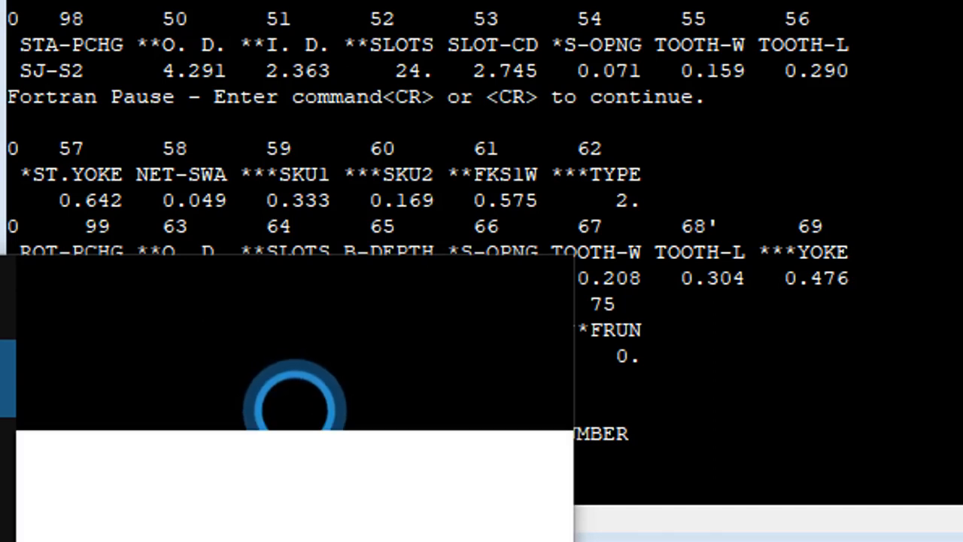
{"action": "type", "text": "ag"}
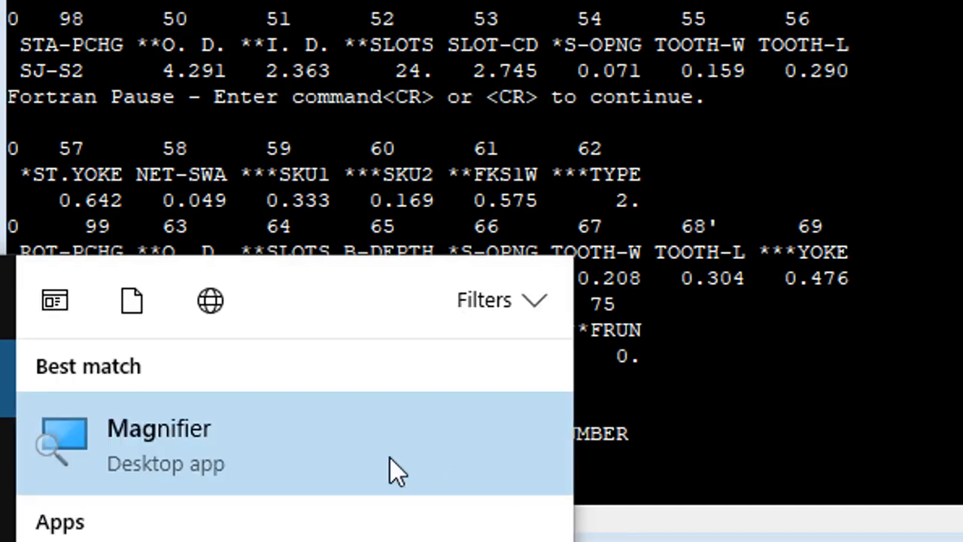
{"action": "left_click", "coordinate": [179, 430]}
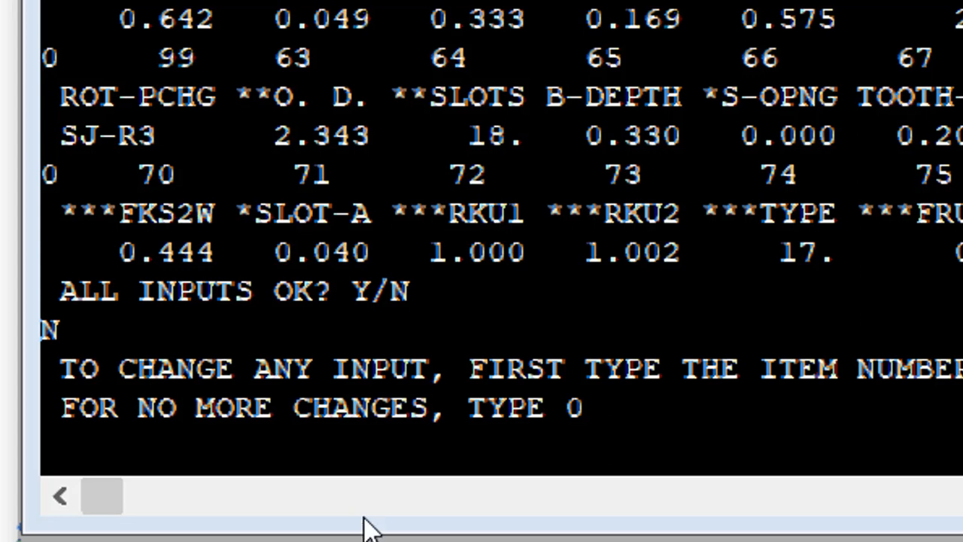
- Return to the VICA30H console and set item 63, the rotor punching O.D., to 2.243
{"action": "left_click", "coordinate": [387, 485]}
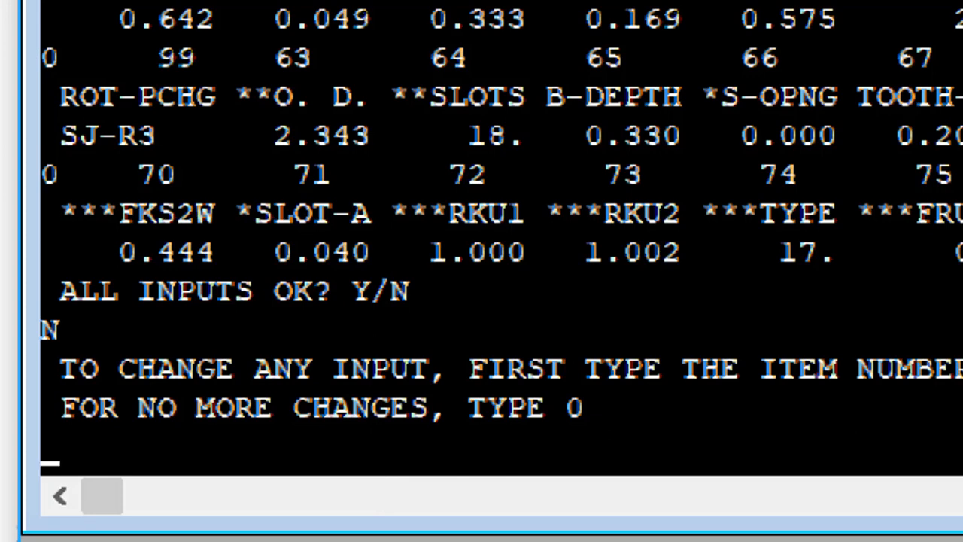
{"action": "type", "text": "63"}
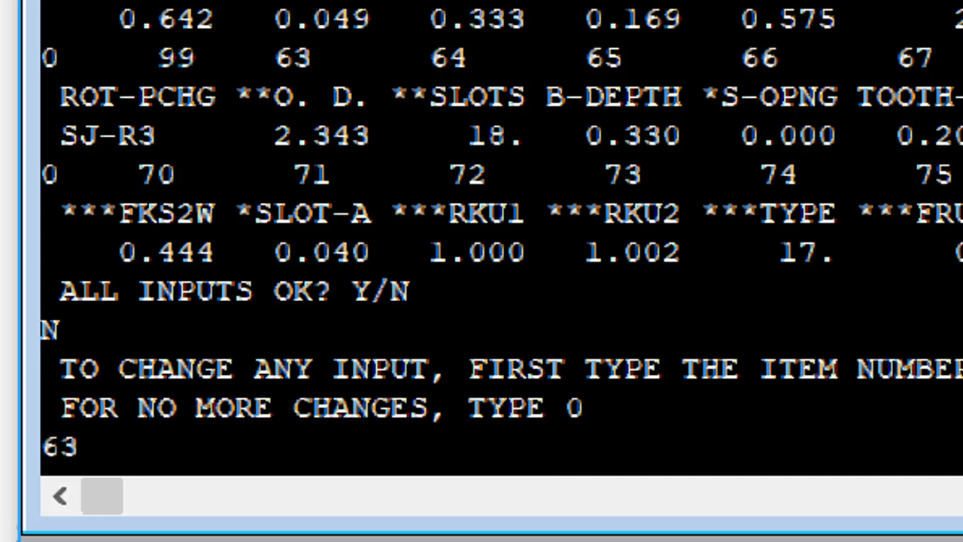
{"action": "key", "text": "Return"}
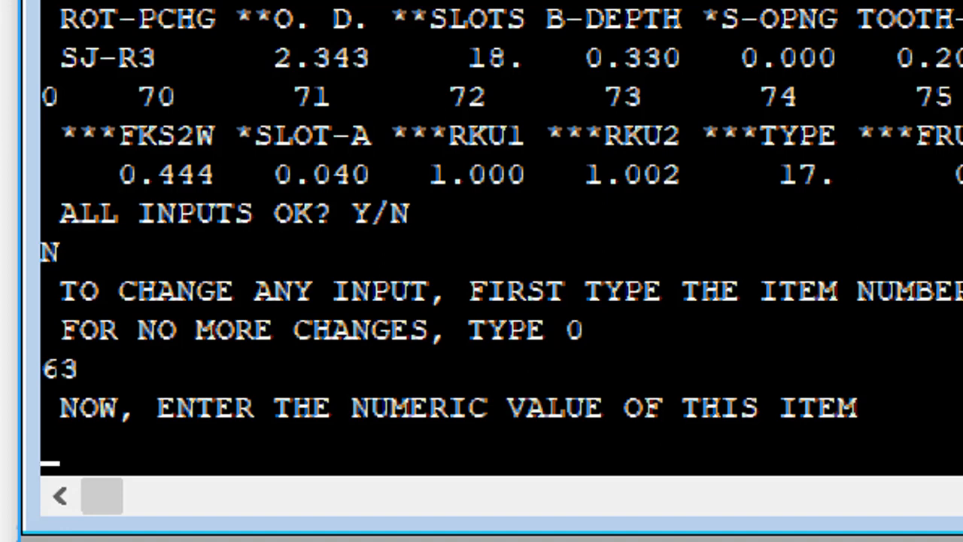
{"action": "type", "text": "2.2"}
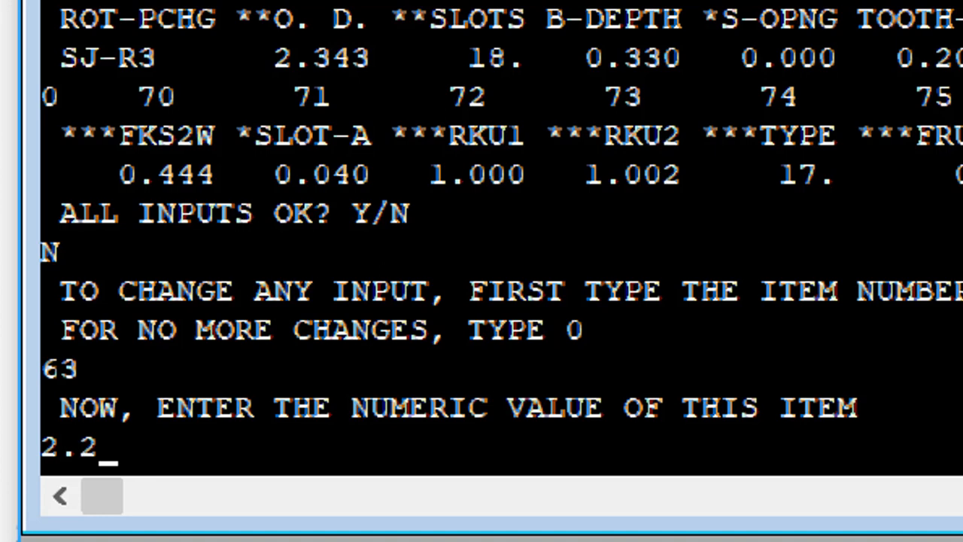
{"action": "type", "text": "43"}
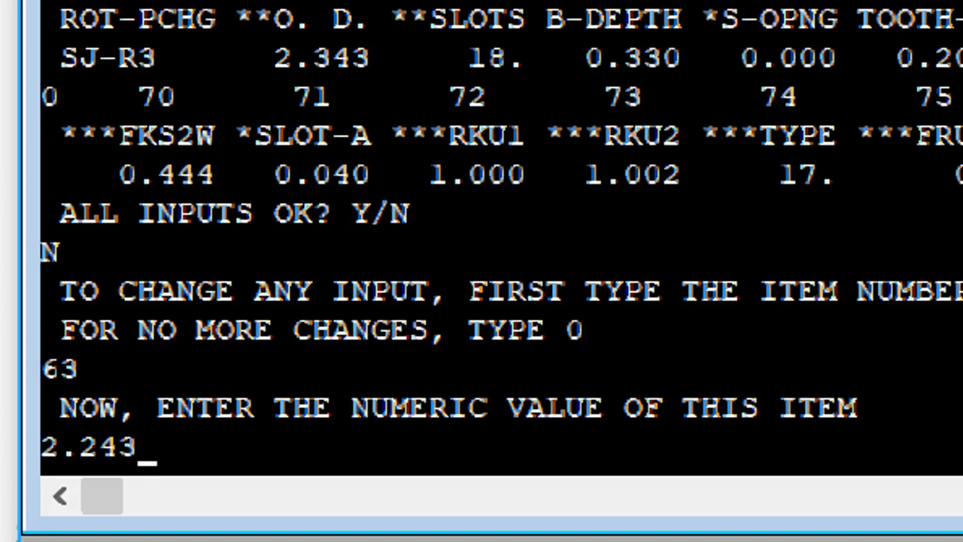
{"action": "key", "text": "Return"}
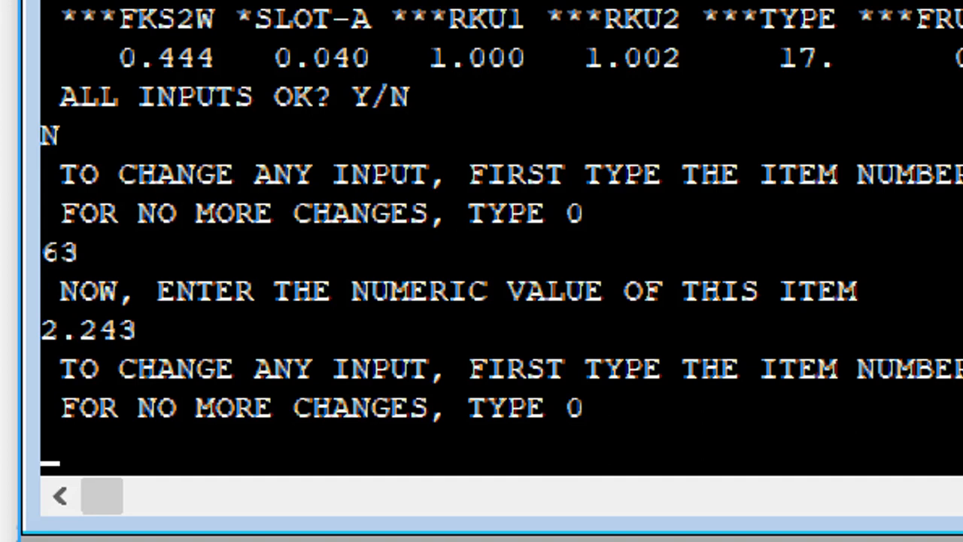
- Finish the input changes with 0, page through the revised listing, and accept all inputs
{"action": "type", "text": "0"}
{"action": "key", "text": "Return"}
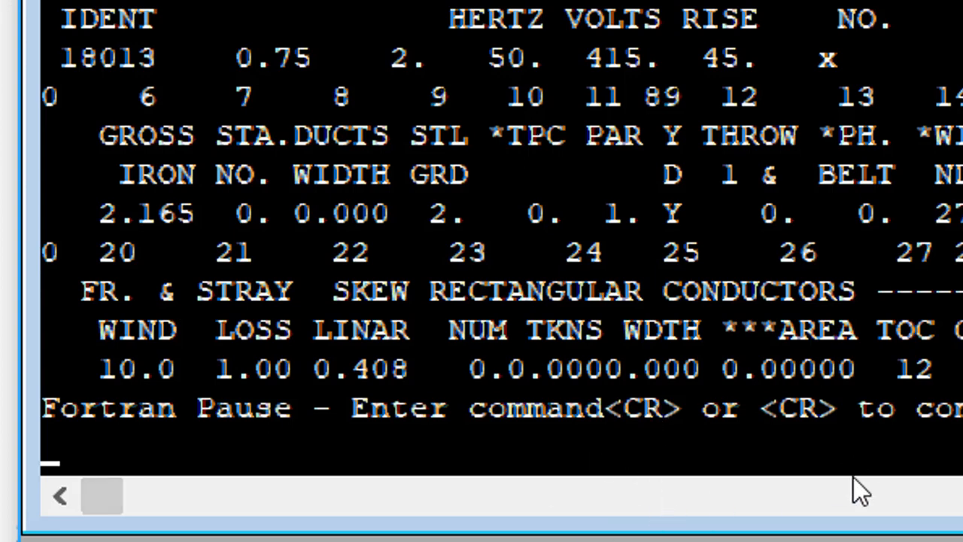
{"action": "key", "text": "Return"}
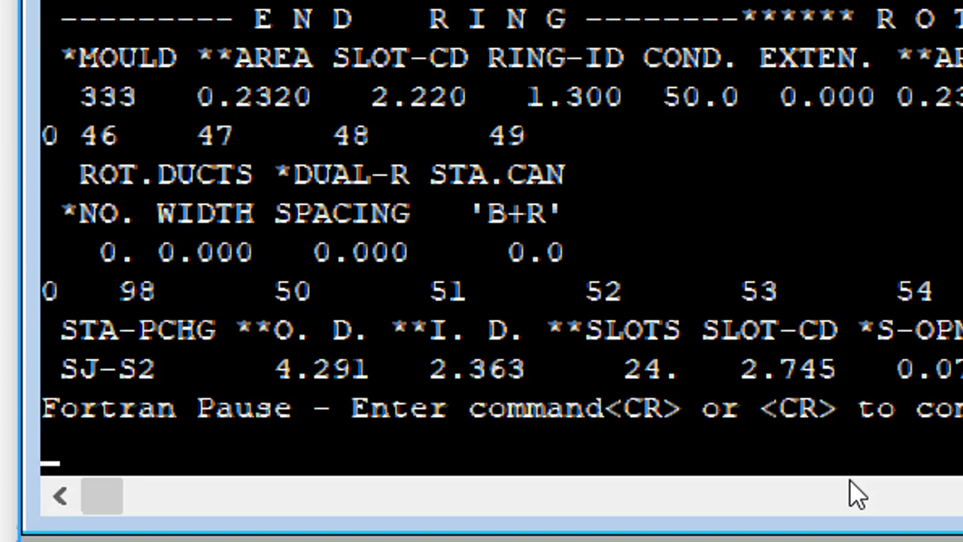
{"action": "key", "text": "Return"}
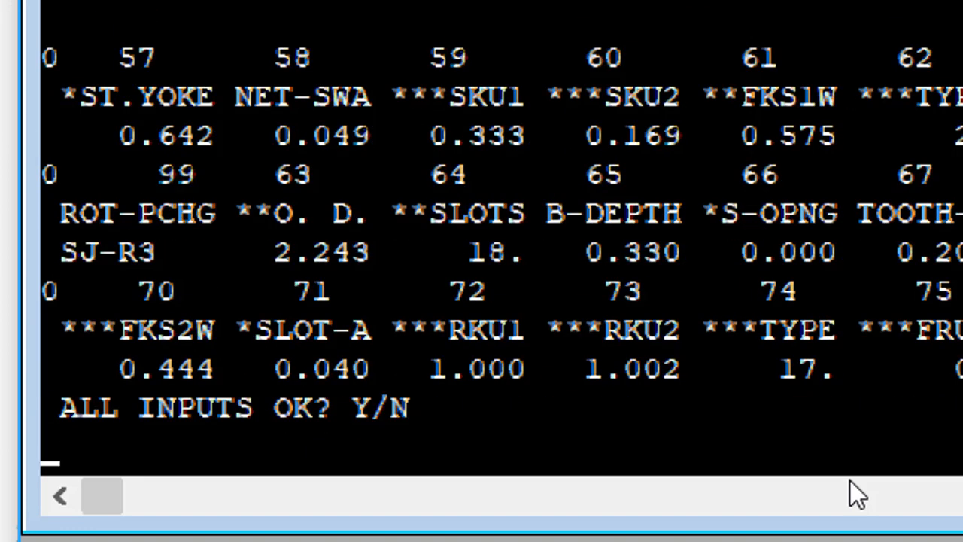
{"action": "key", "text": "Return"}
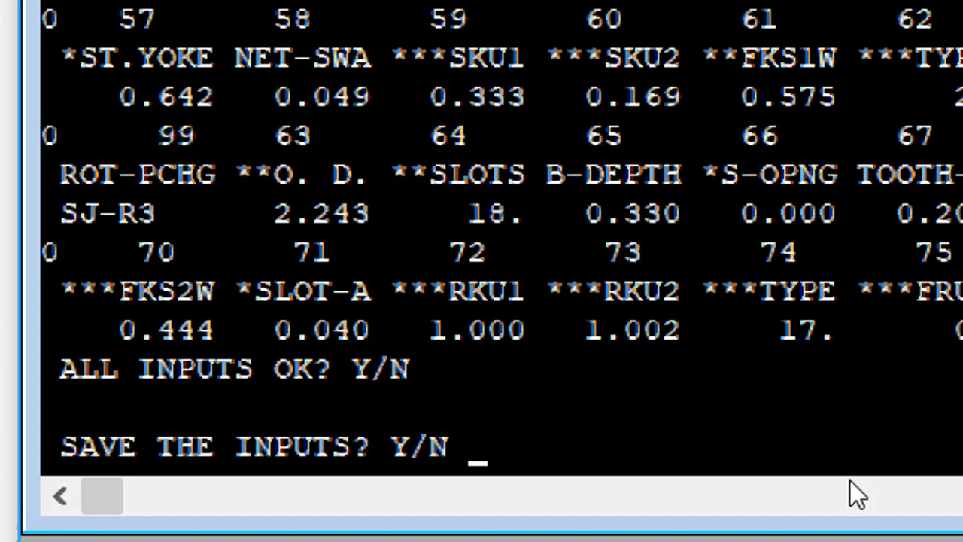
- Save the revised inputs to a file named SJ30REVA
{"action": "type", "text": "Y"}
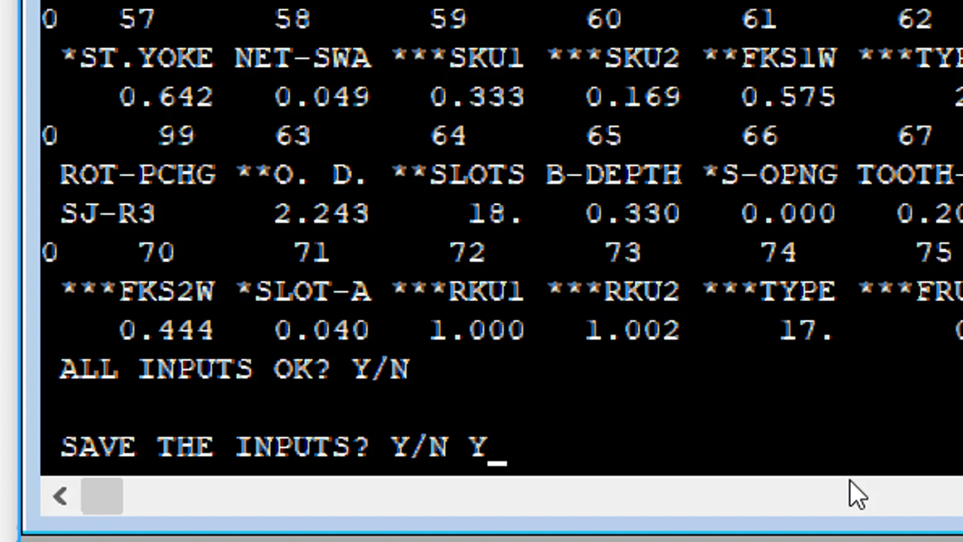
{"action": "key", "text": "Return"}
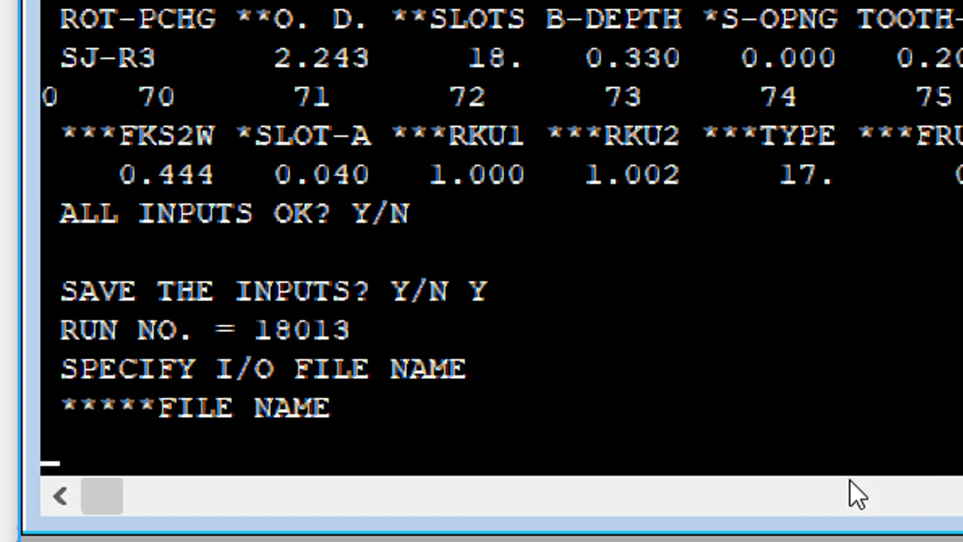
{"action": "type", "text": "SJ"}
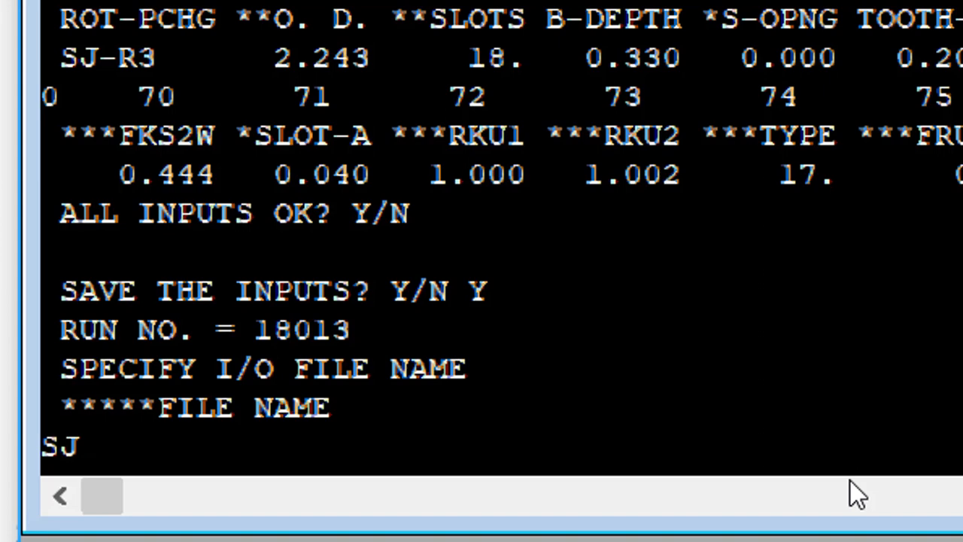
{"action": "type", "text": "30"}
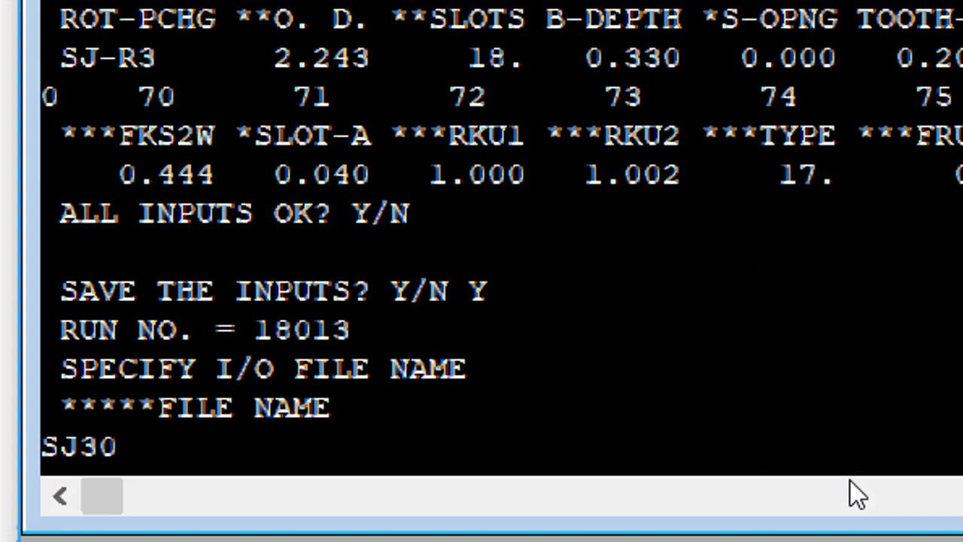
{"action": "type", "text": "REVA"}
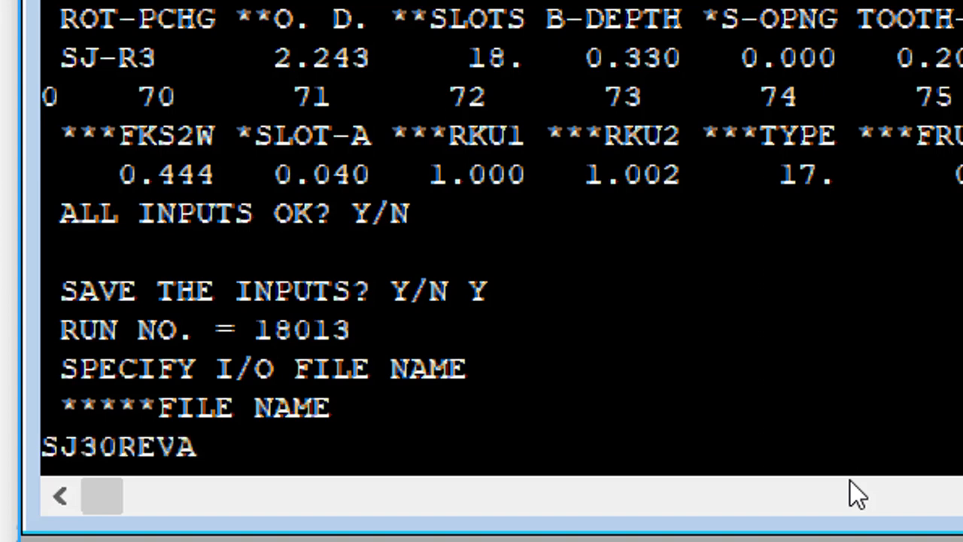
{"action": "key", "text": "Return"}
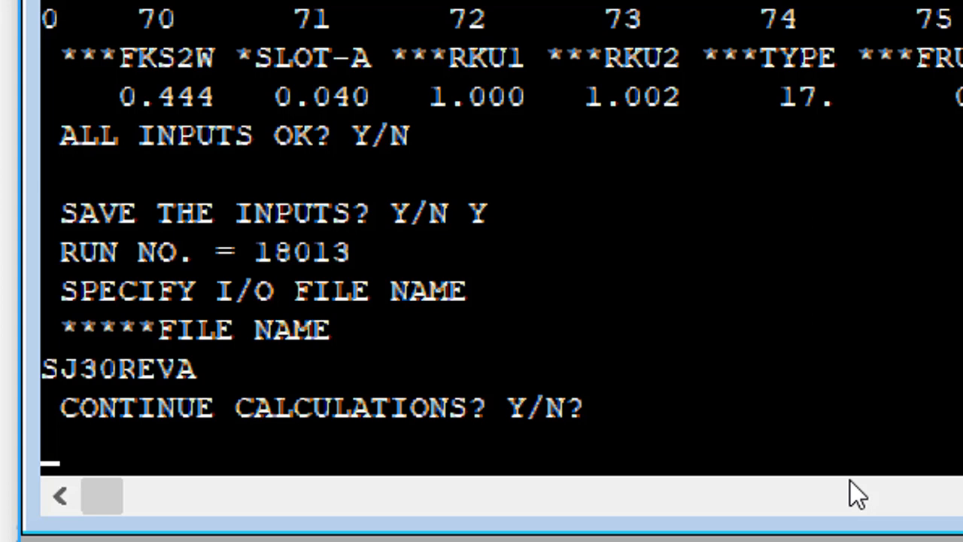
- Continue the calculations with output on screen and page through the load performance results to the end of the run
{"action": "type", "text": "Y"}
{"action": "key", "text": "Return"}
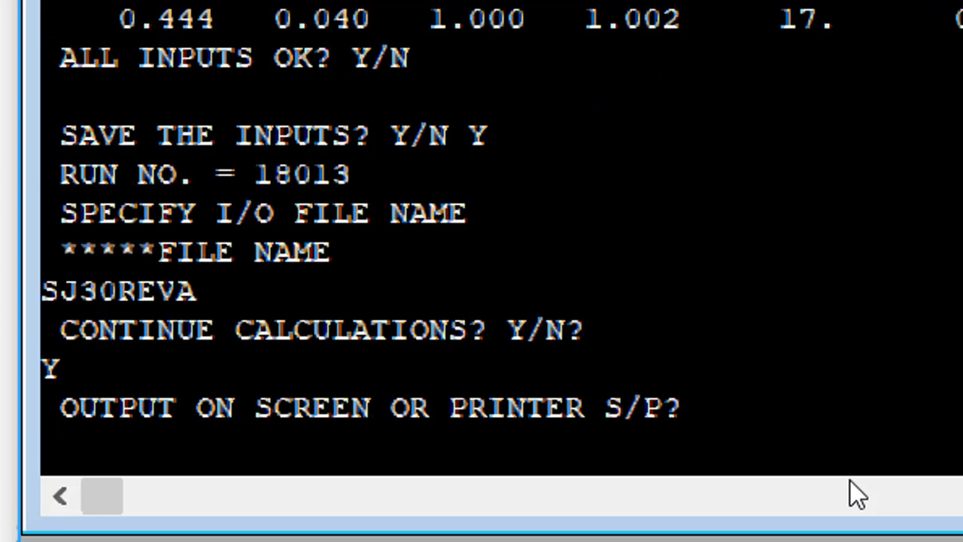
{"action": "type", "text": "S"}
{"action": "key", "text": "Return"}
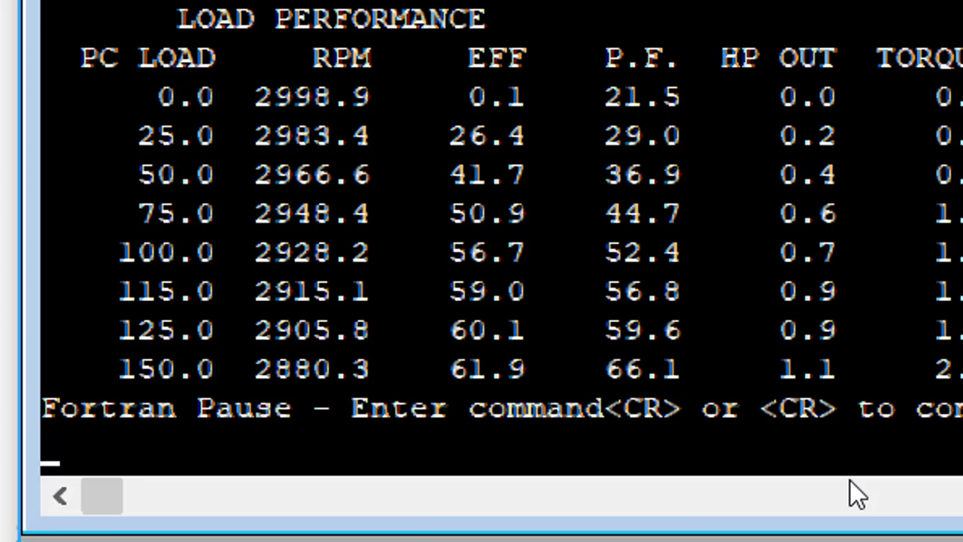
{"action": "key", "text": "Return"}
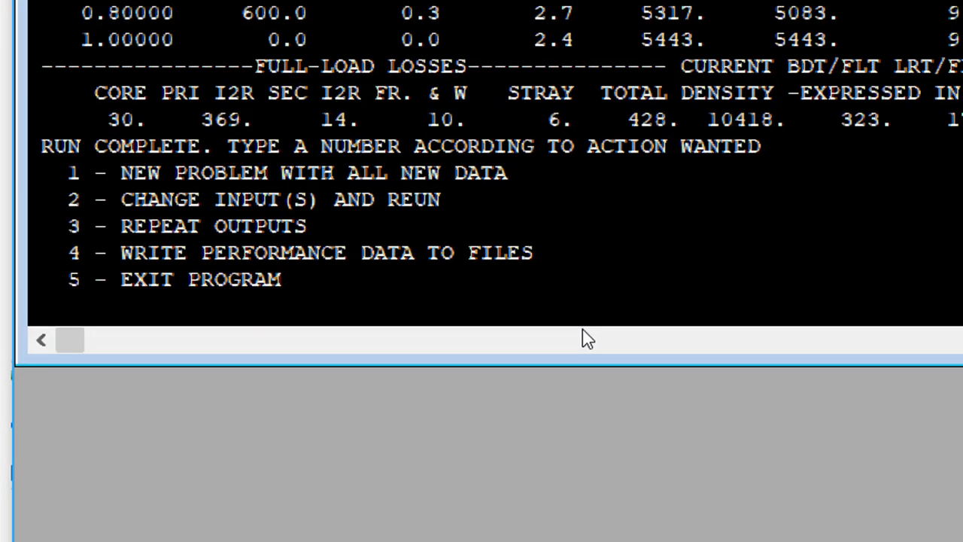
- Write the performance data to files with action 4 and close the terminated program's window
{"action": "type", "text": "4"}
{"action": "key", "text": "Return"}
{"action": "key", "text": "super+minus"}
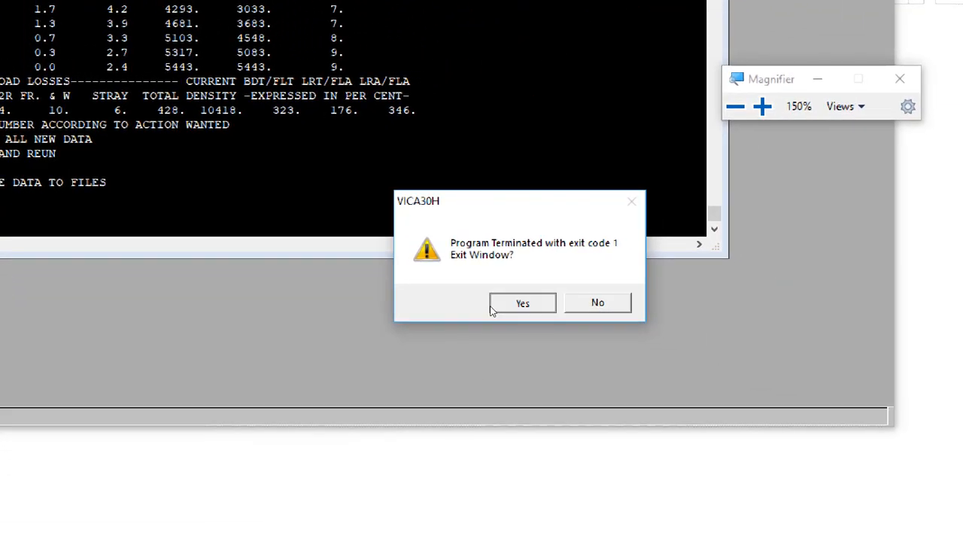
{"action": "left_click", "coordinate": [491, 307]}
{"action": "key", "text": "super+minus"}
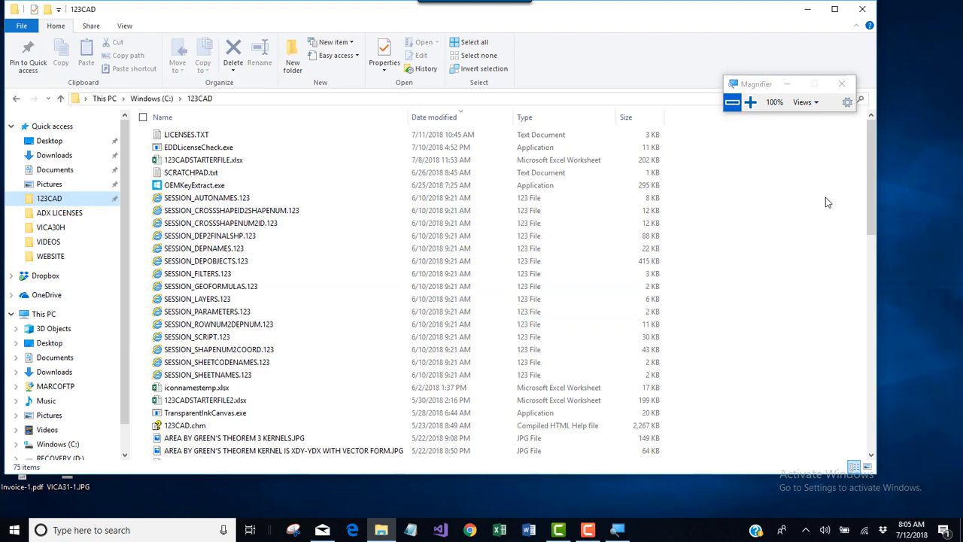
{"action": "key", "text": "super+plus"}
{"action": "key", "text": "super+plus"}
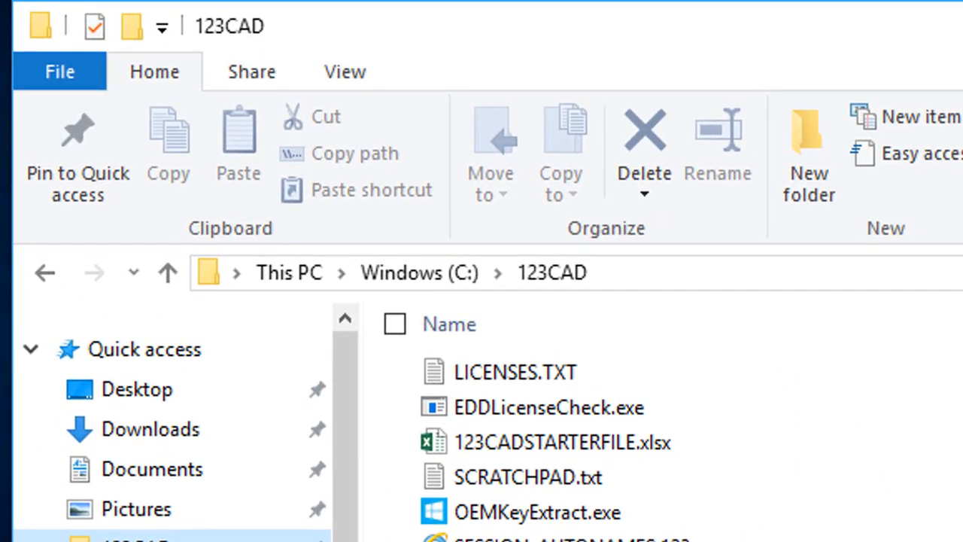
{"action": "key", "text": "super+plus"}
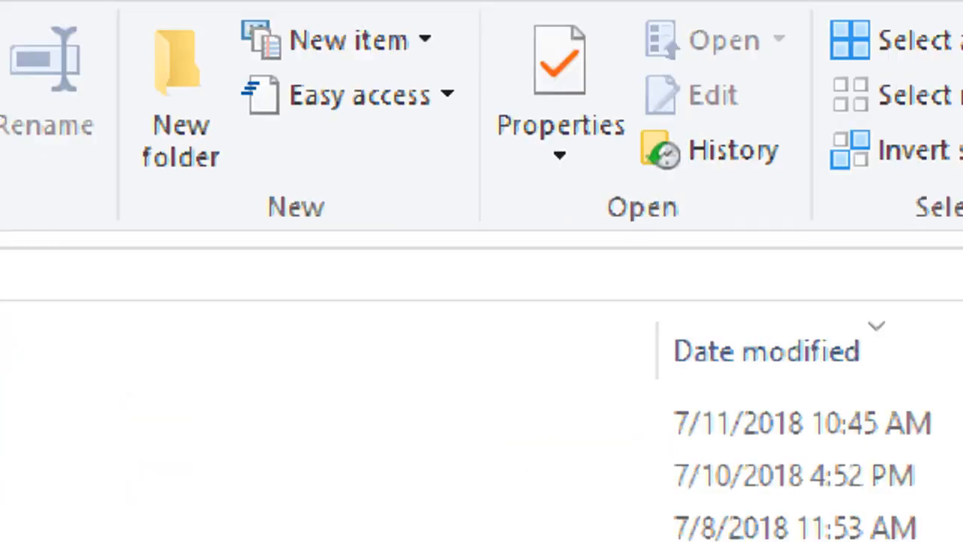
{"action": "key", "text": "super+minus"}
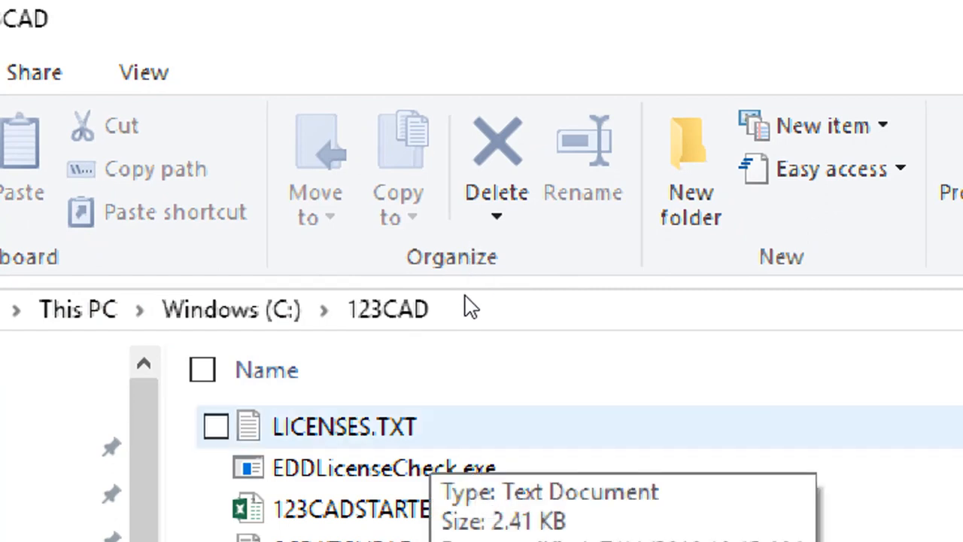
- Open LICENSES.TXT from the 123CAD folder to examine its encoded license entries, and close the file and the folder window
{"action": "left_click", "coordinate": [430, 426]}
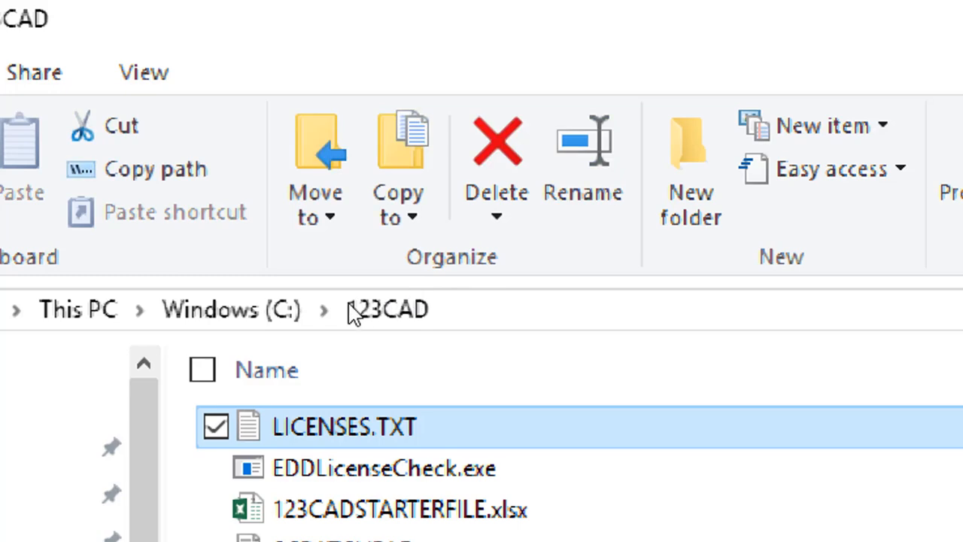
{"action": "key", "text": "Return"}
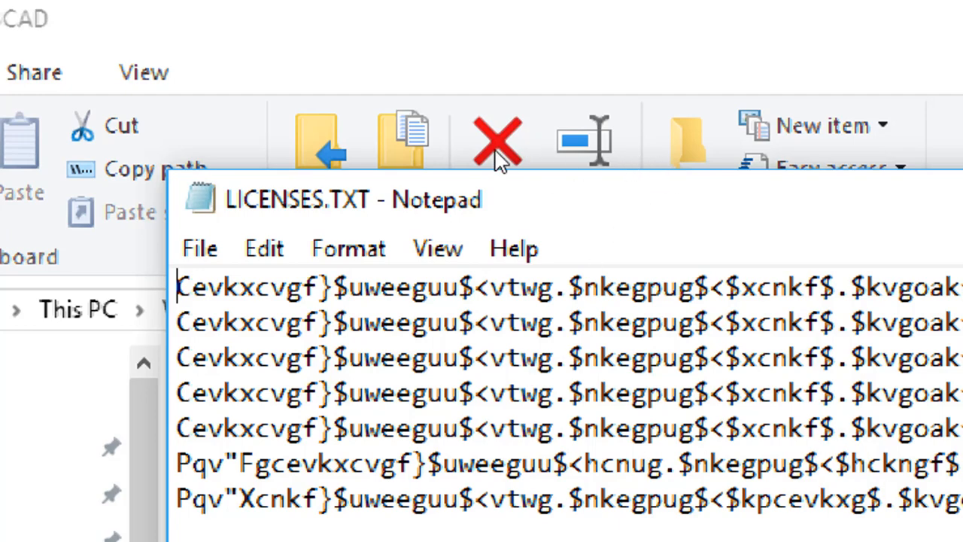
{"action": "left_click_drag", "start_coordinate": [802, 173], "coordinate": [278, 143]}
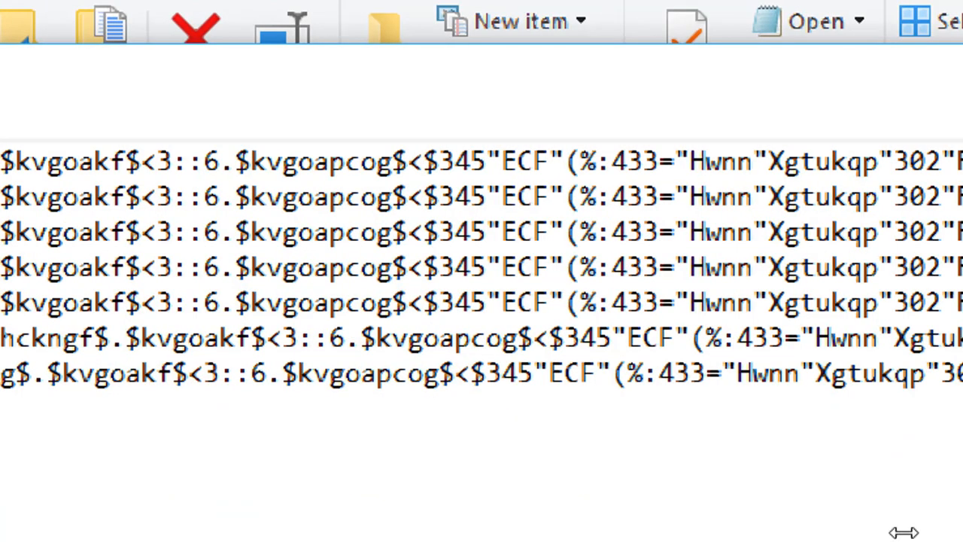
{"action": "left_click_drag", "start_coordinate": [903, 499], "coordinate": [688, 499]}
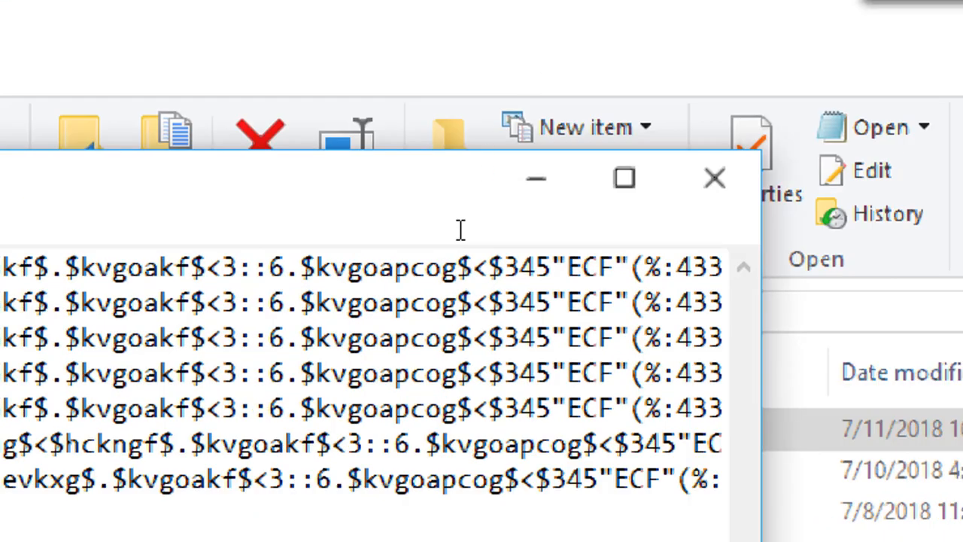
{"action": "left_click_drag", "start_coordinate": [457, 176], "coordinate": [962, 184]}
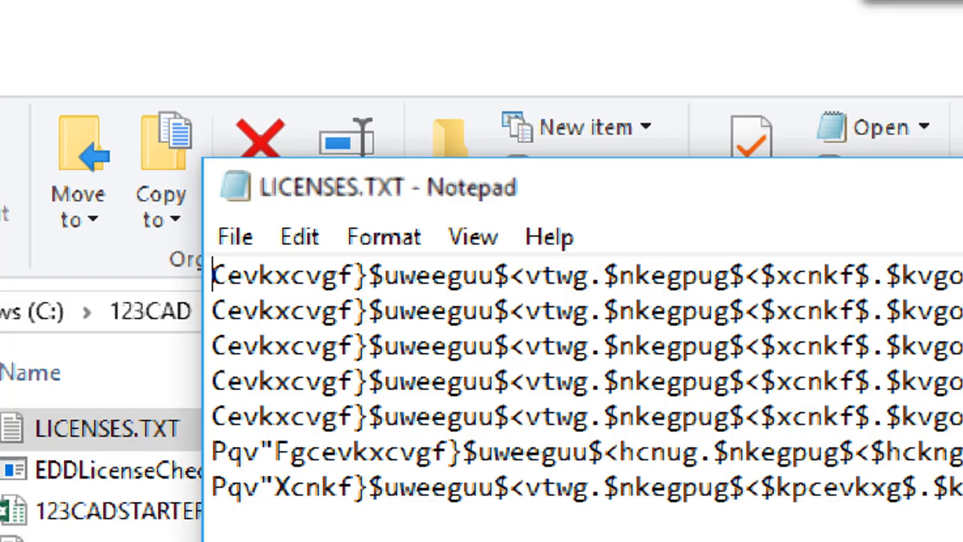
{"action": "left_click_drag", "start_coordinate": [962, 183], "coordinate": [947, 133]}
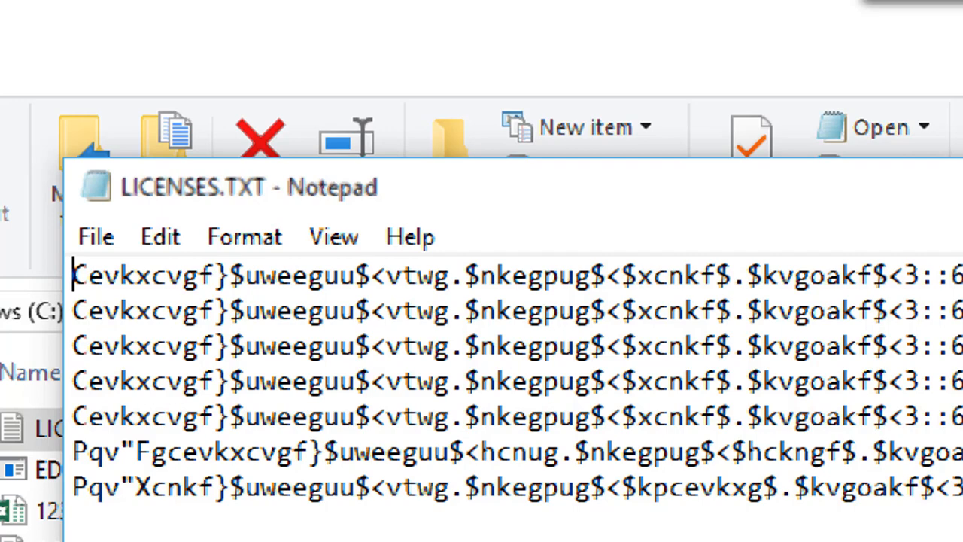
{"action": "key", "text": "alt+F4"}
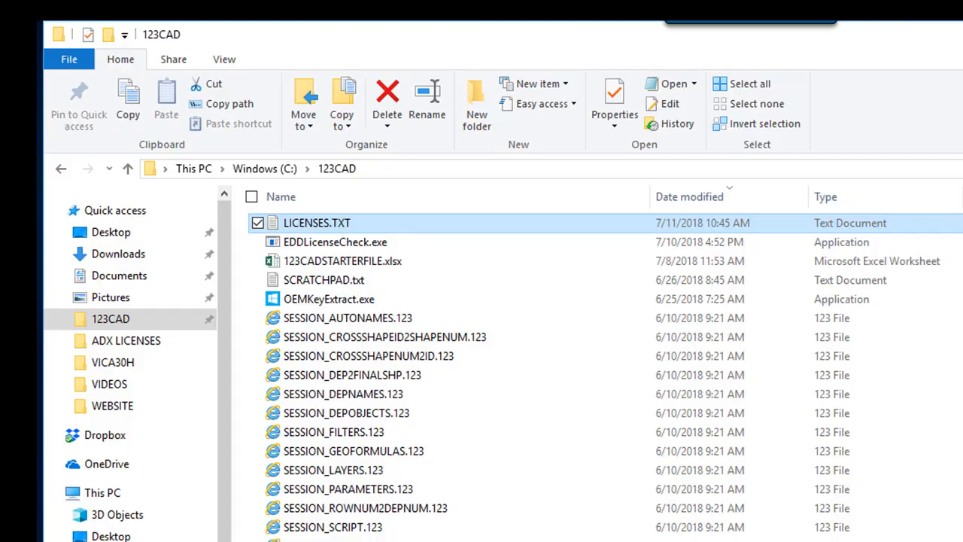
{"action": "key", "text": "alt+F4"}
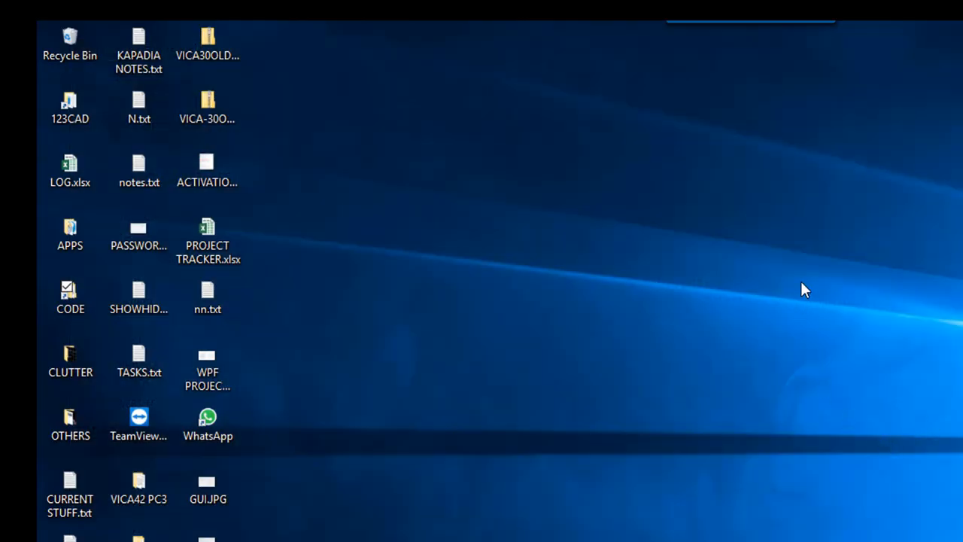